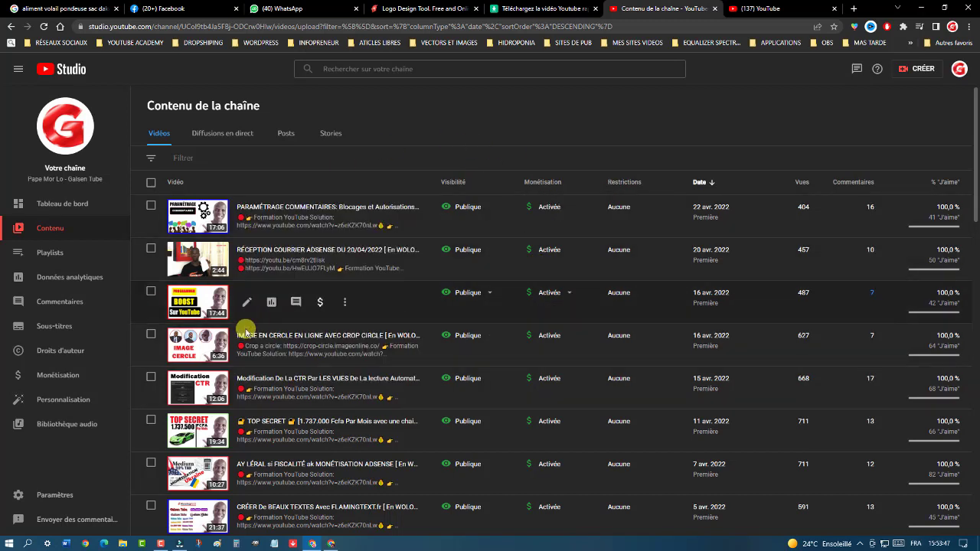
Step: Open the channel's audio library and look through the list of free music tracks
left_click(62, 431)
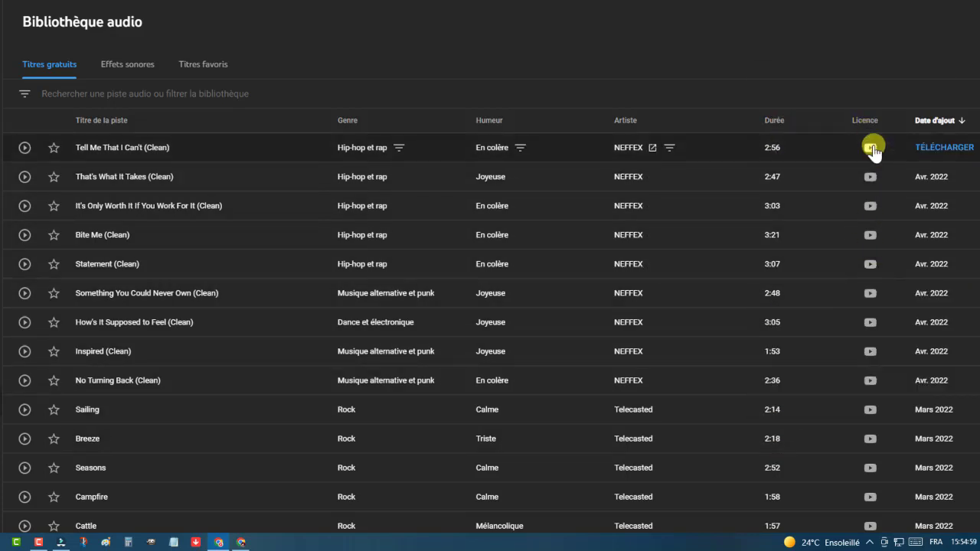
mouse_move(867, 148)
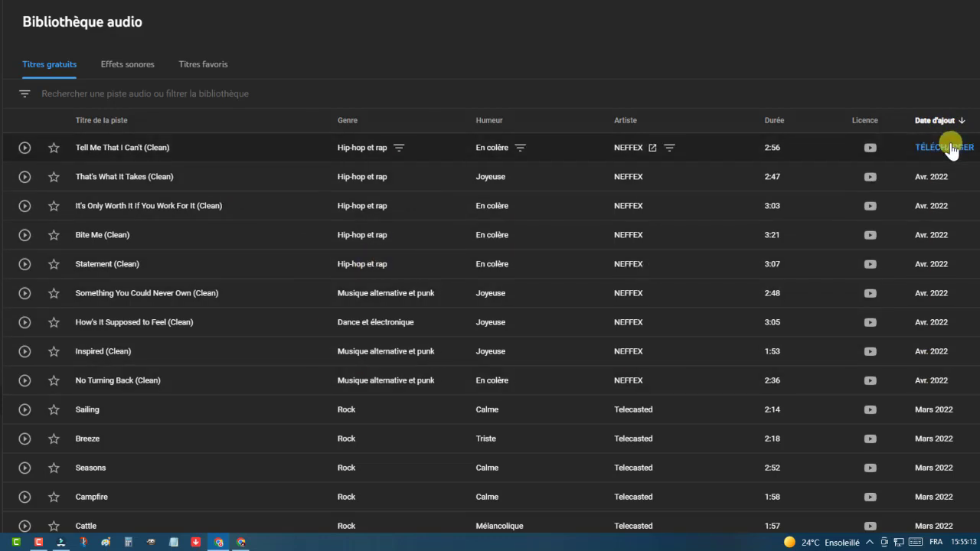
scroll(940, 393, "down", 5)
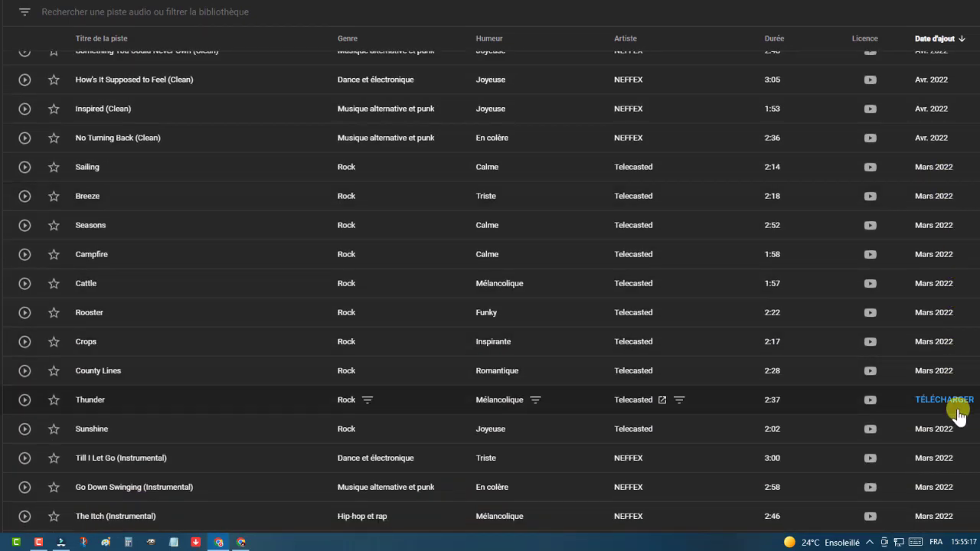
scroll(957, 408, "down", 4)
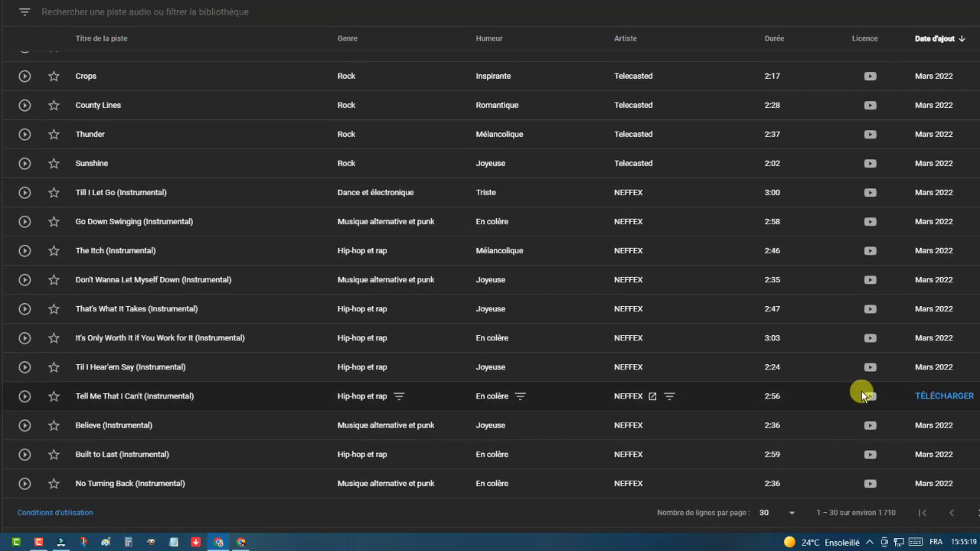
scroll(558, 265, "up", 7)
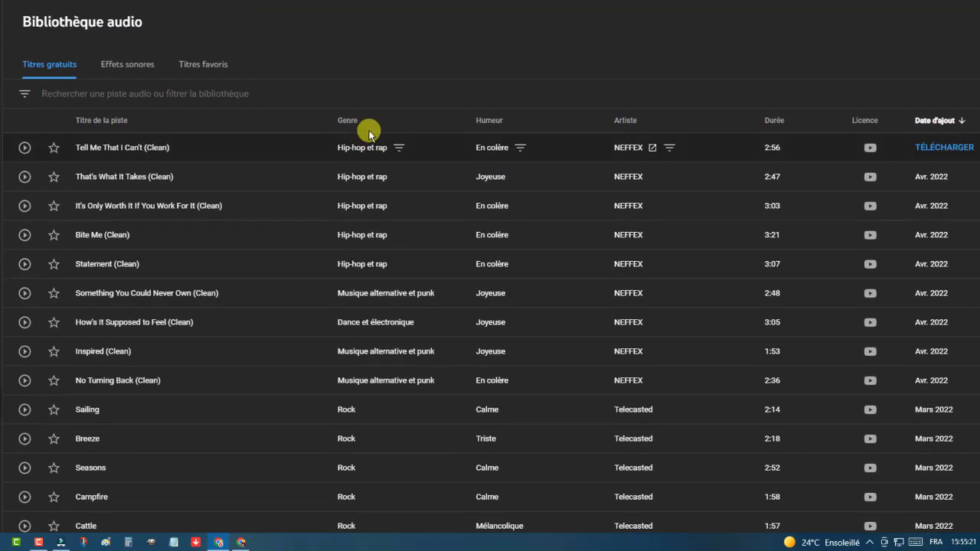
Step: Preview the track "Tell Me That I Can't (Clean)", pausing it and jumping to several points in its timeline
left_click(24, 149)
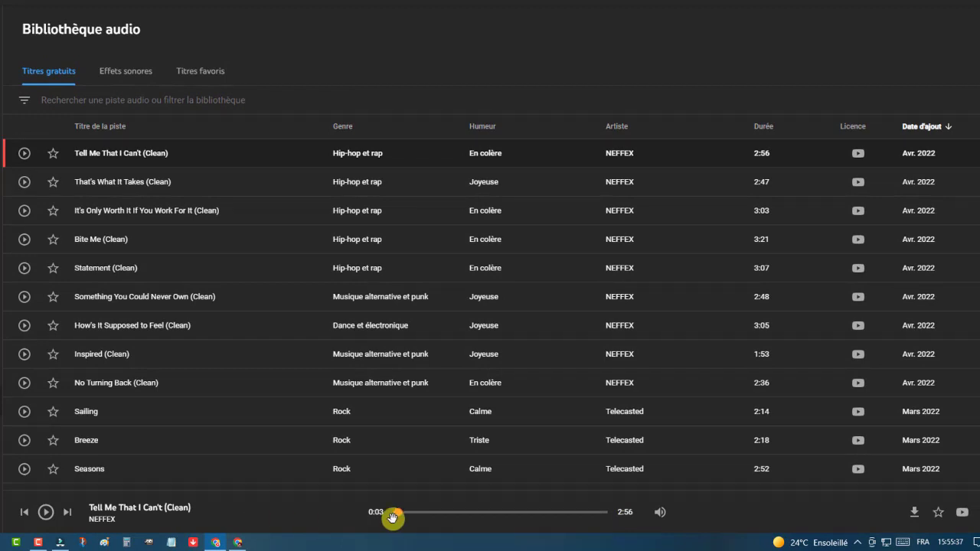
left_click(24, 155)
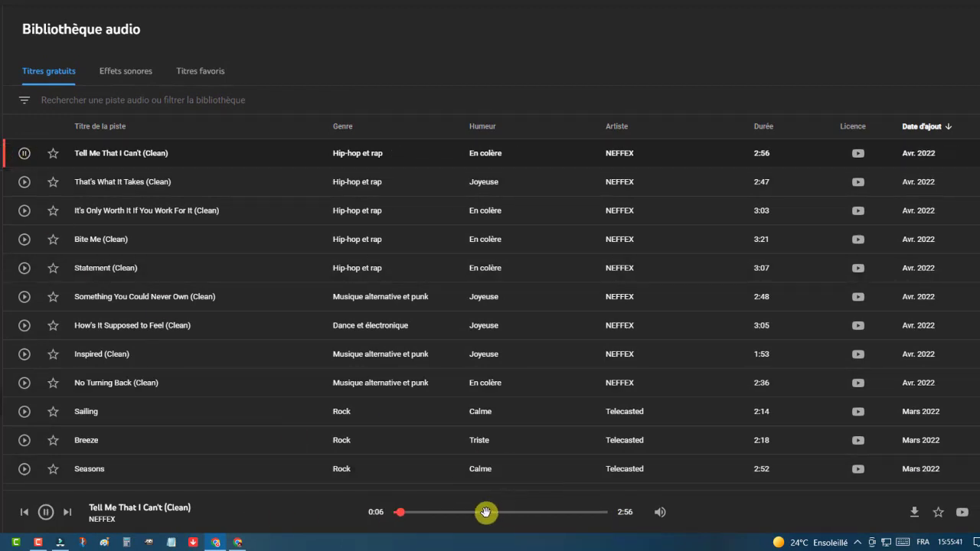
left_click(485, 512)
left_click(25, 153)
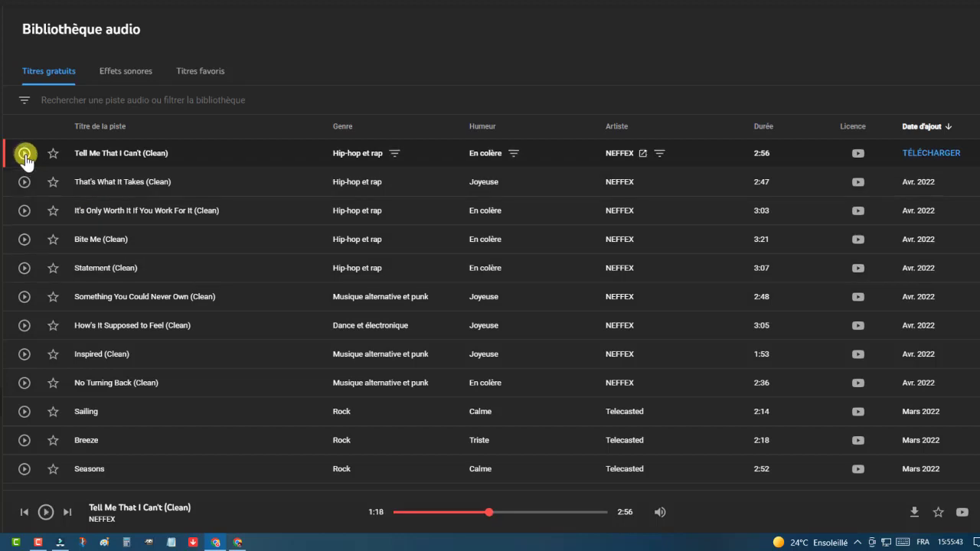
left_click(532, 512)
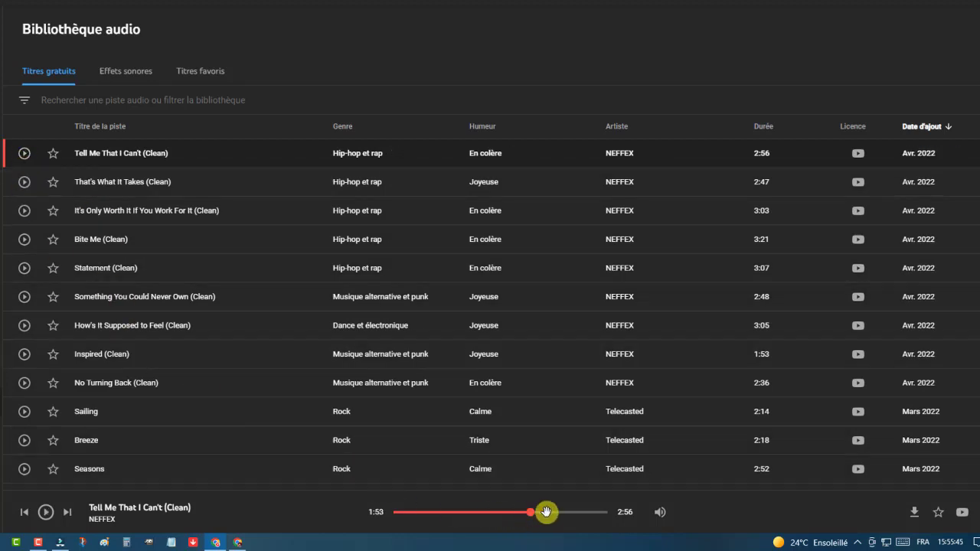
left_click(588, 512)
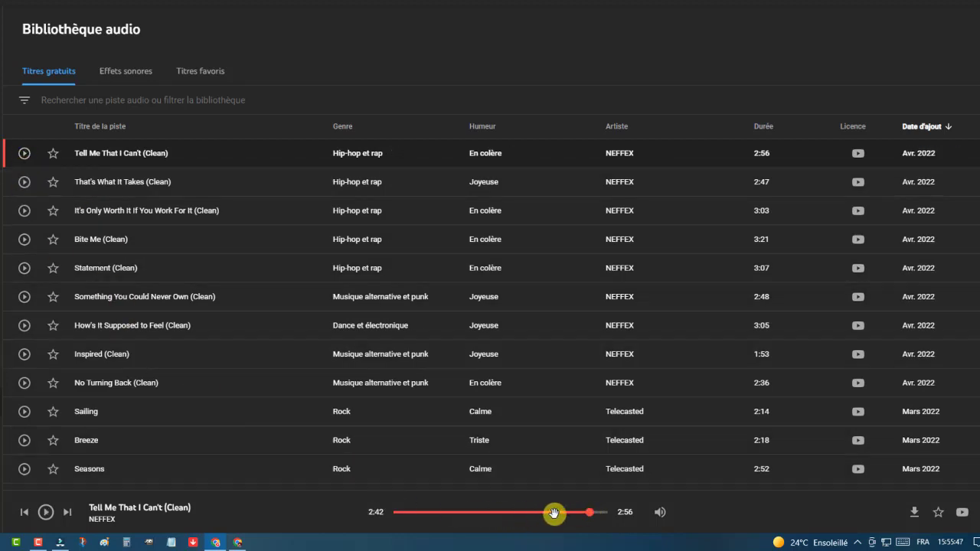
left_click(421, 512)
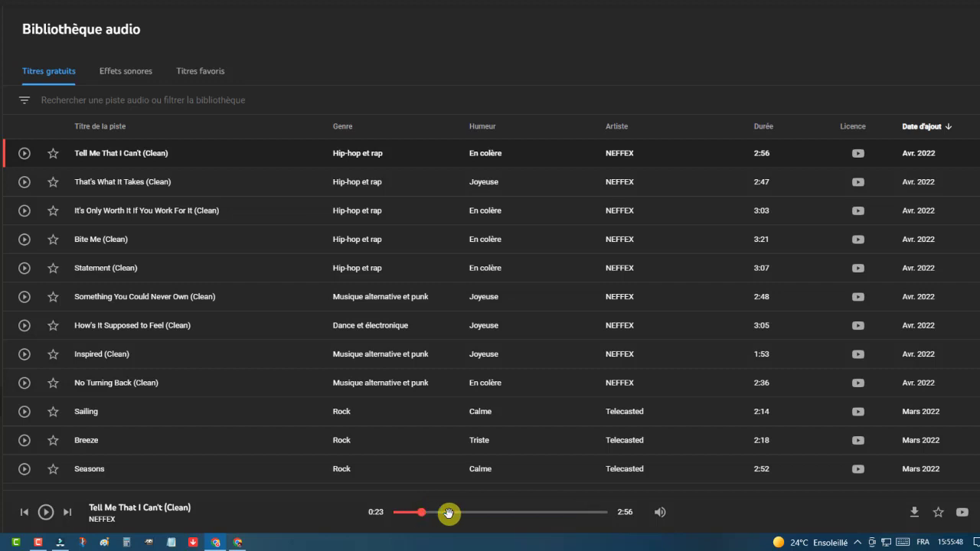
Step: Preview "It's Only Worth It If You Work For It (Clean)" at several points, pause it near its end and raise the player volume
left_click(24, 211)
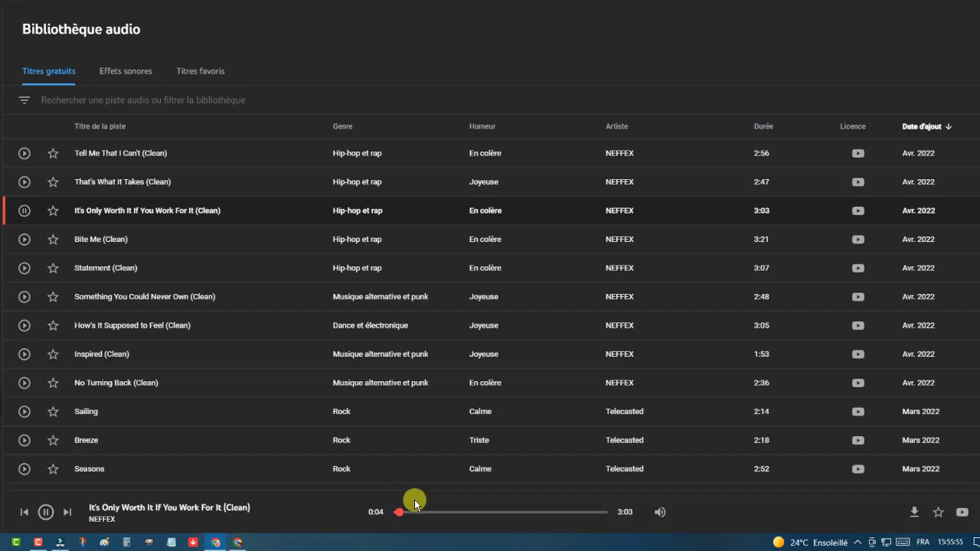
mouse_move(658, 511)
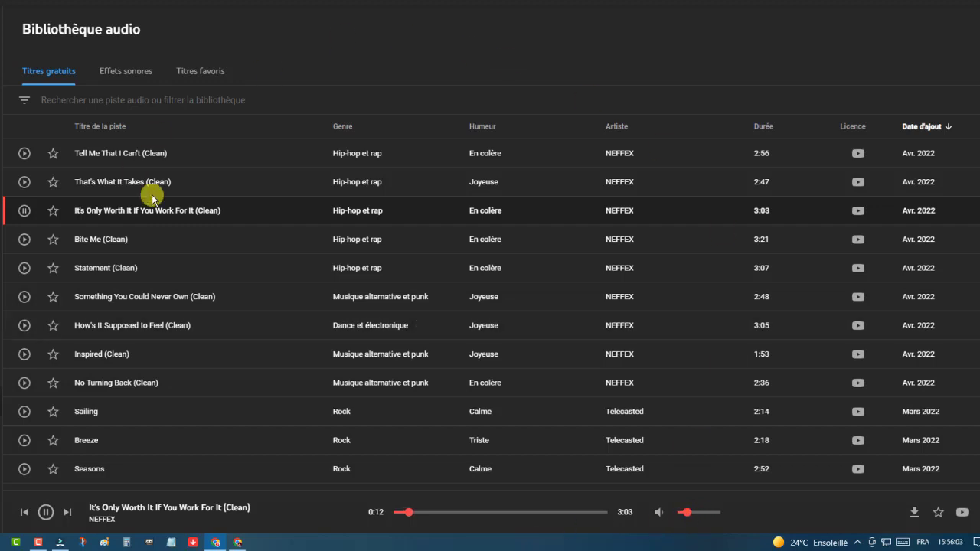
left_click(45, 511)
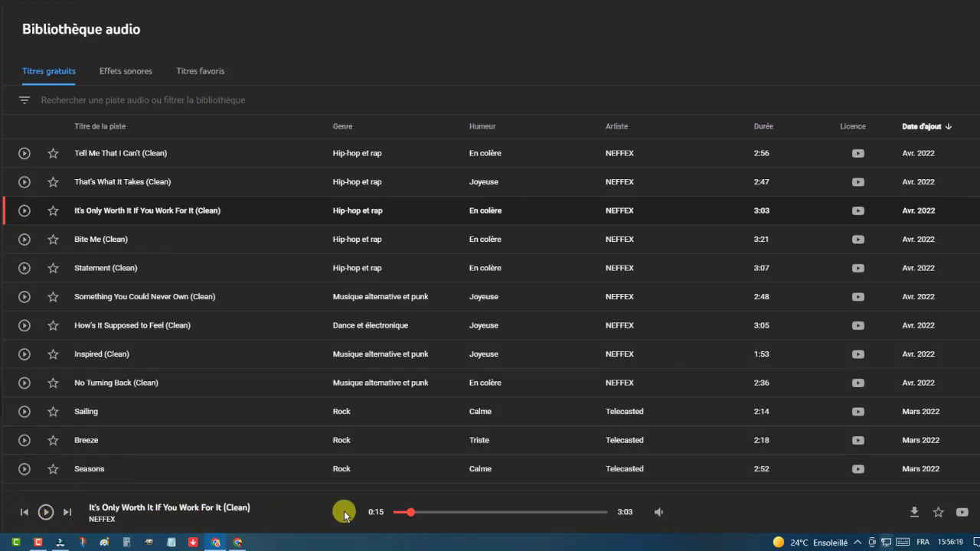
left_click_drag(426, 514, 398, 512)
left_click(559, 511)
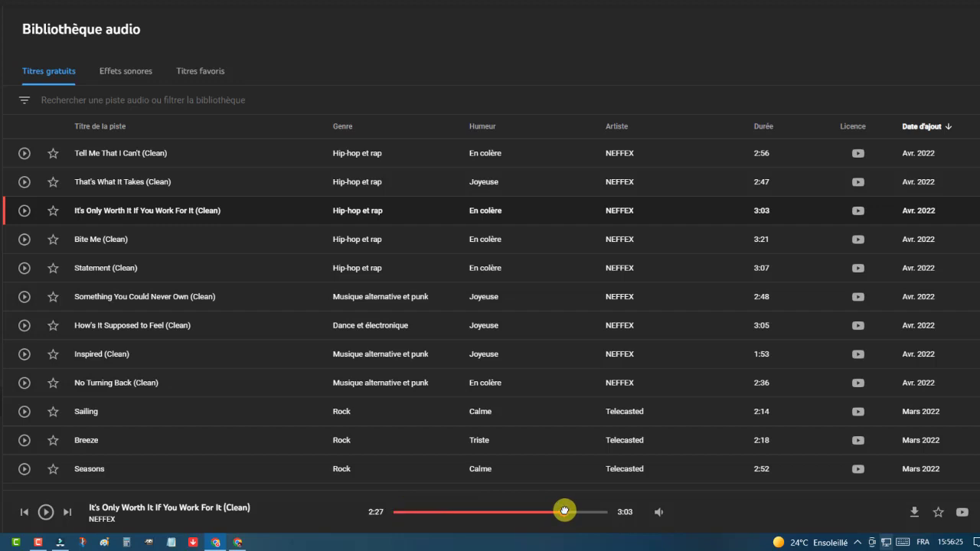
left_click(45, 513)
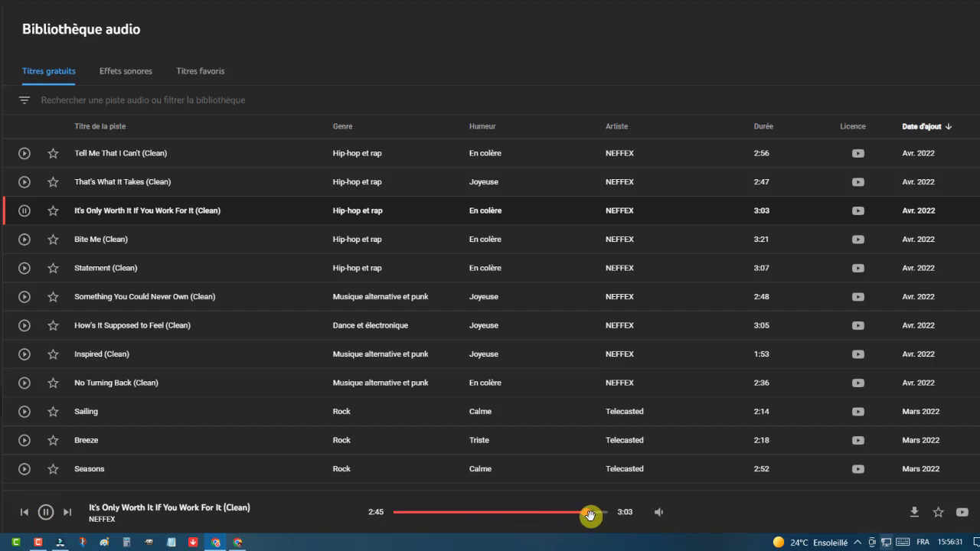
left_click(45, 512)
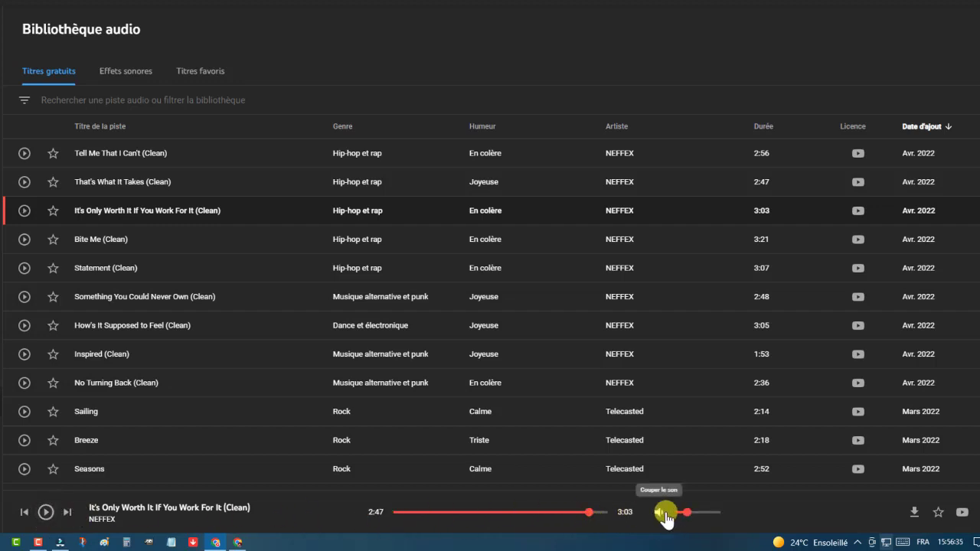
mouse_move(685, 511)
left_mouse_down()
mouse_move(727, 513)
mouse_move(696, 515)
left_mouse_up()
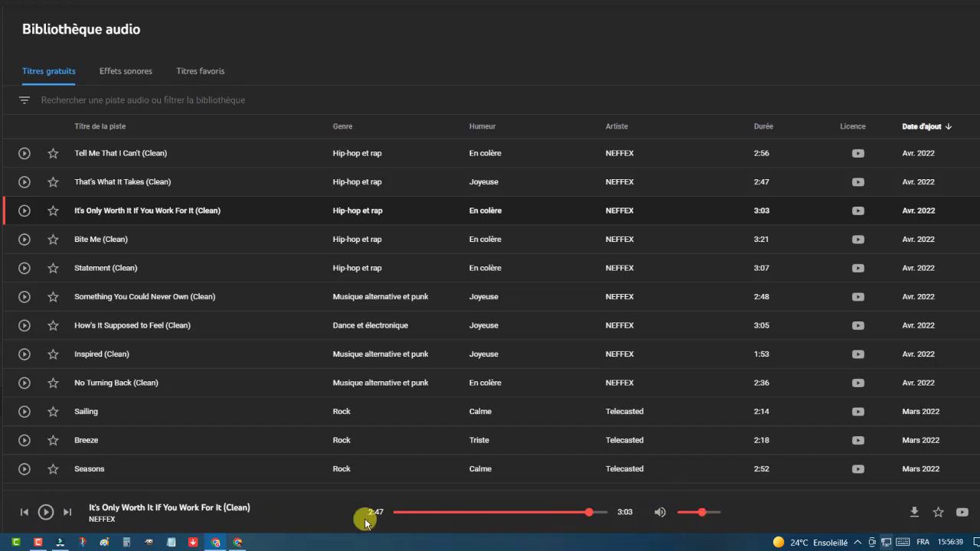
Step: Skip forward track by track from "Bite Me (Clean)" to "Inspired (Clean)" and pause playback there
left_click(68, 513)
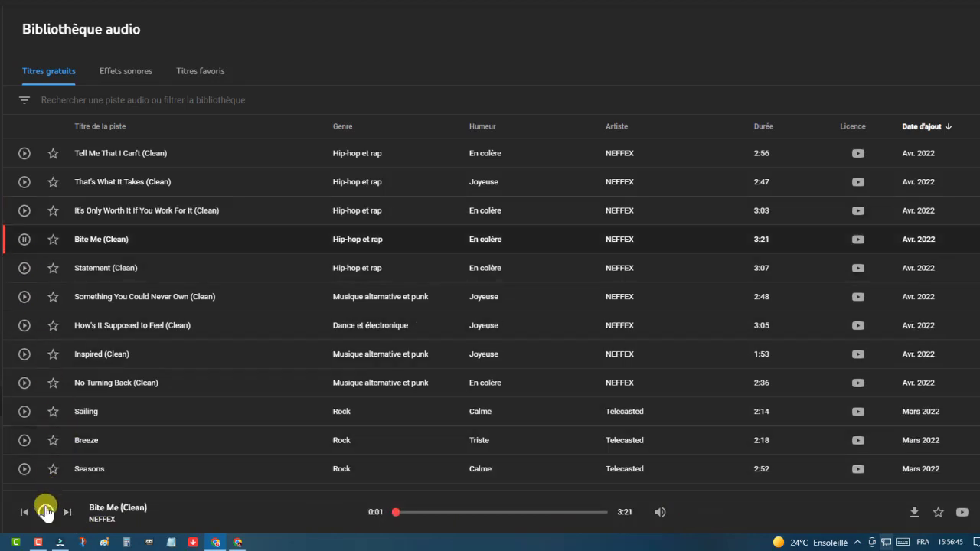
left_click(46, 512)
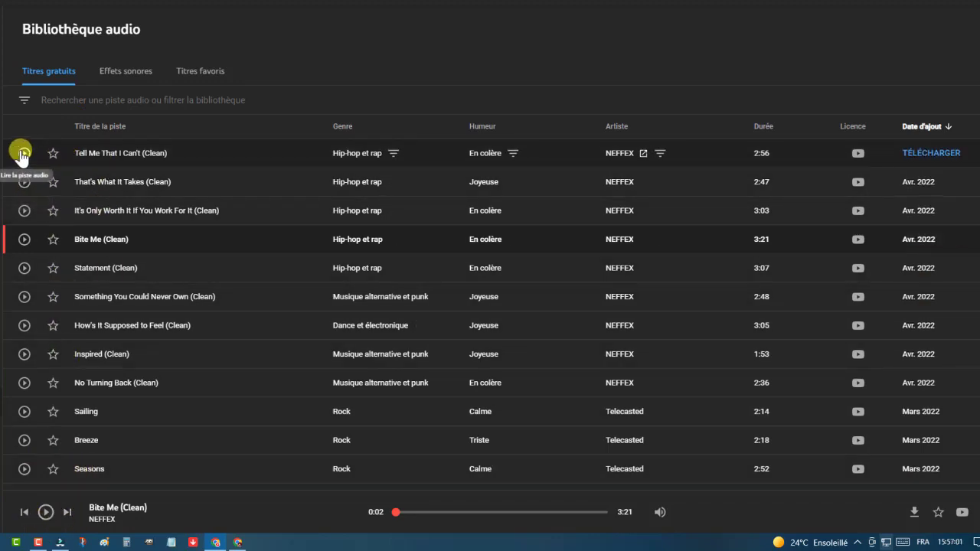
left_click(67, 512)
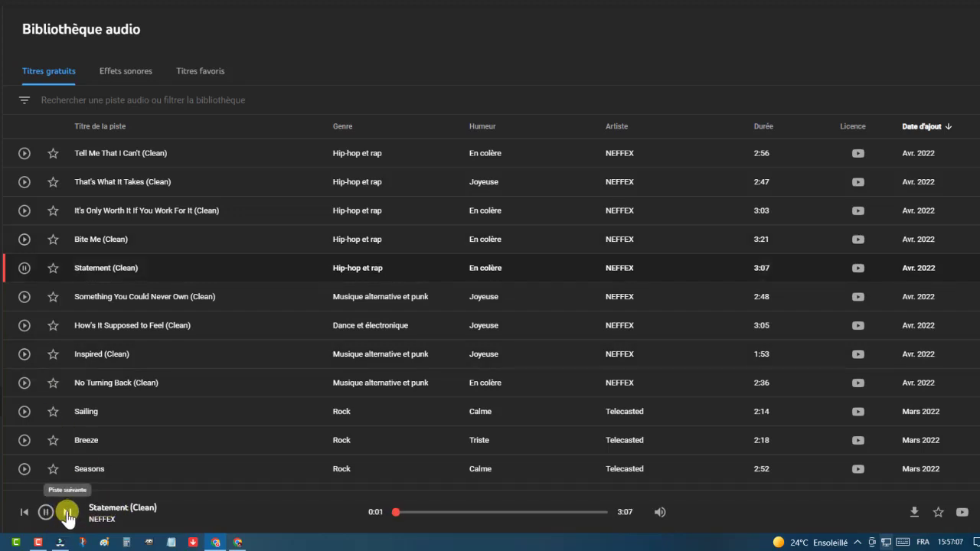
left_click(67, 512)
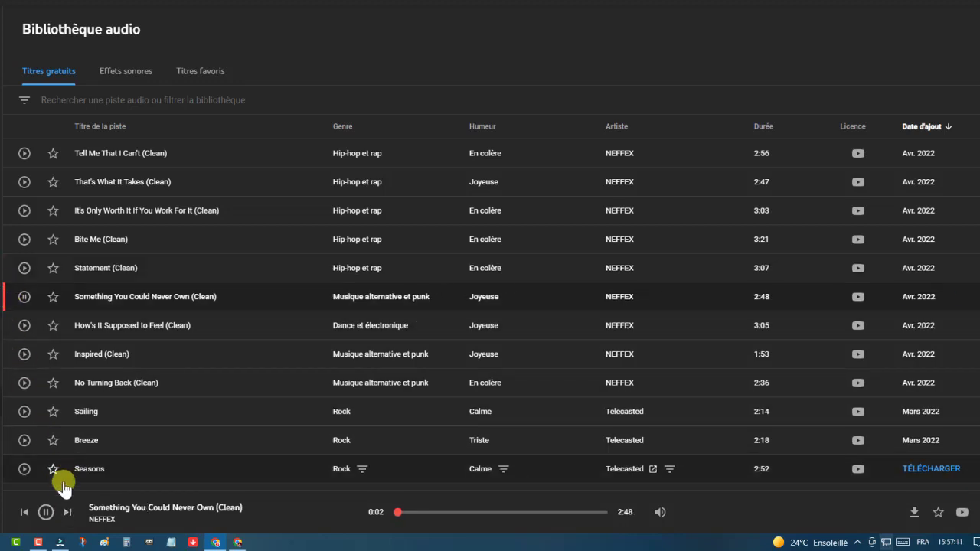
left_click(67, 512)
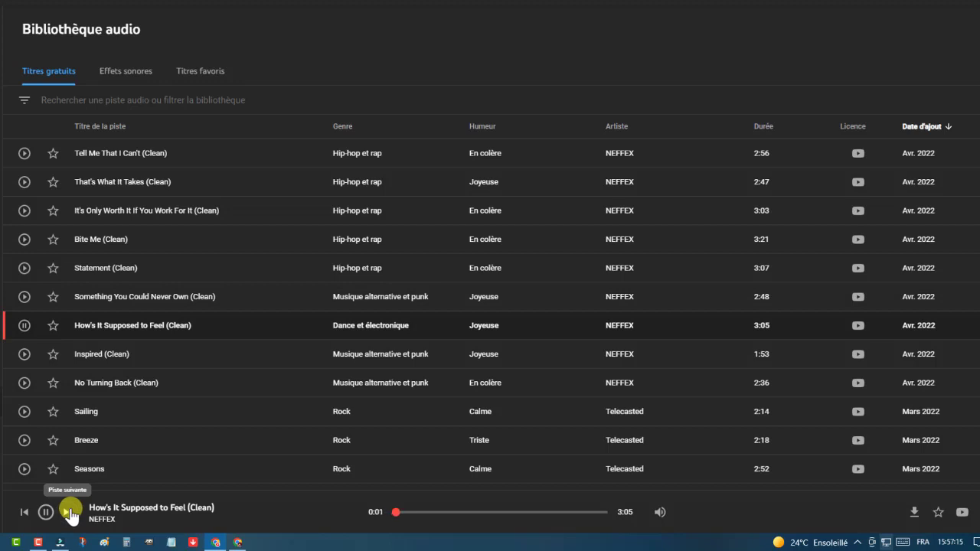
left_click(68, 512)
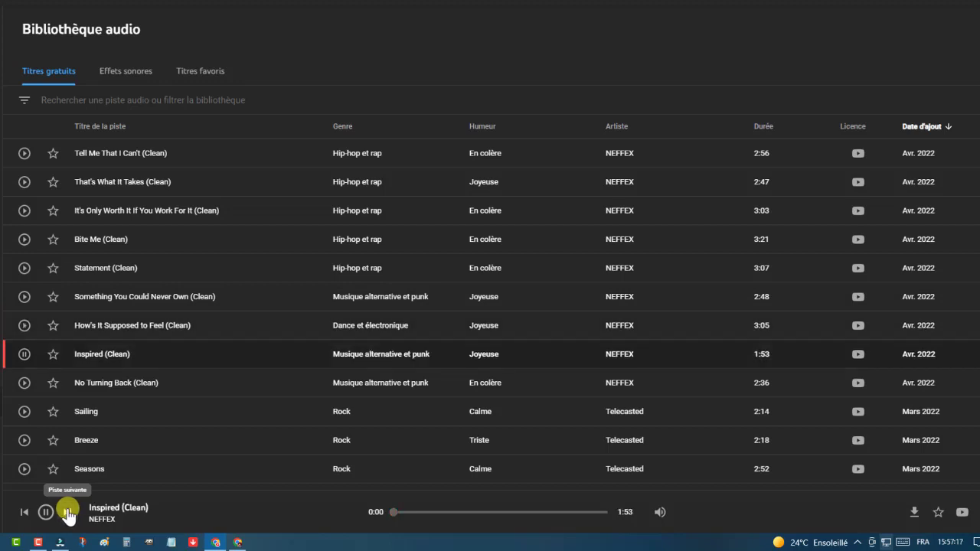
left_click(46, 514)
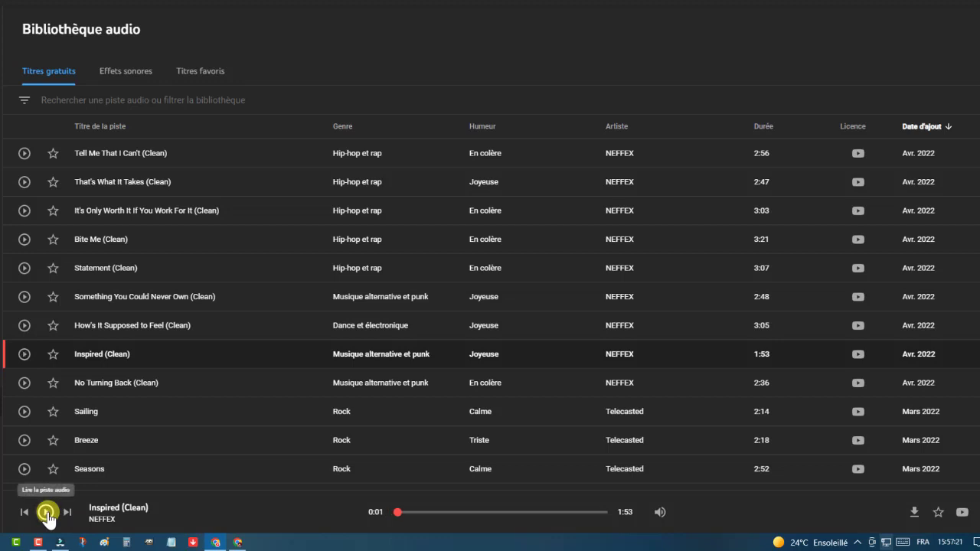
Step: Start downloading "Inspired (Clean)" as an MP3 file and cancel the save
left_click(914, 511)
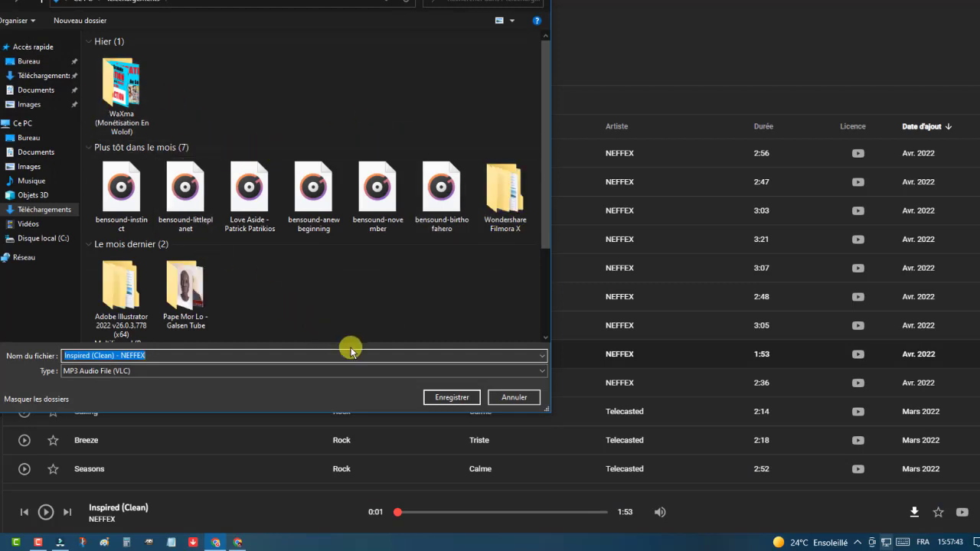
left_click(511, 396)
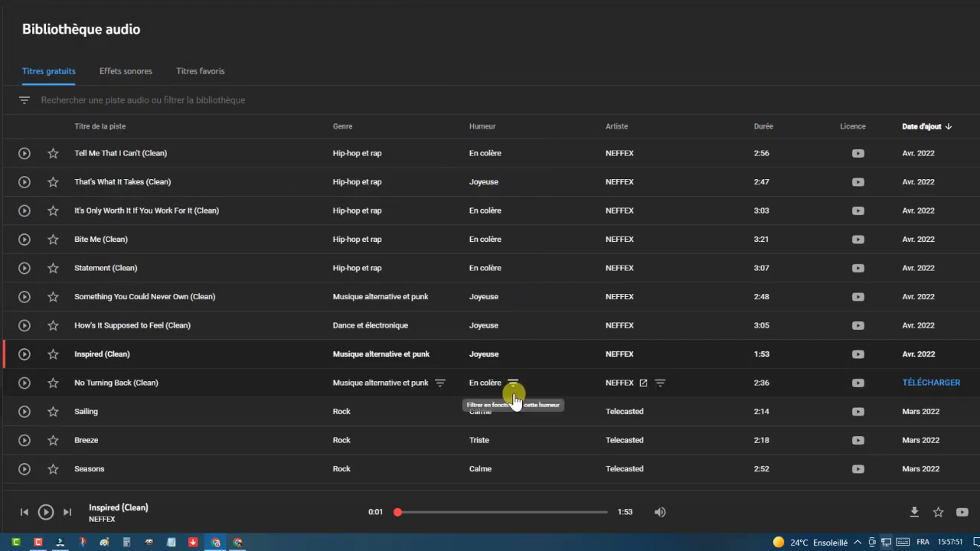
Step: Add "Inspired (Clean)" to the favourites, check the favourite tracks list and return to the free tracks
left_click(941, 513)
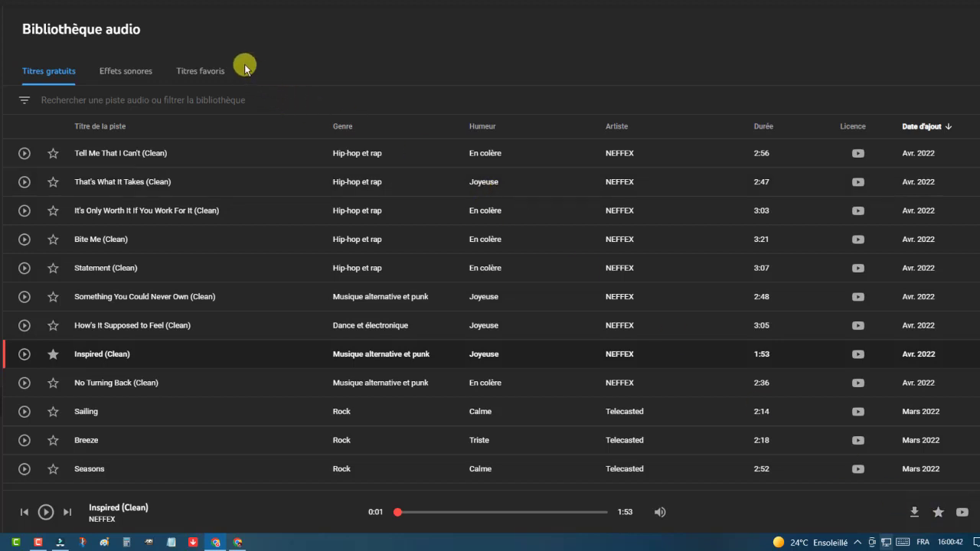
left_click(208, 73)
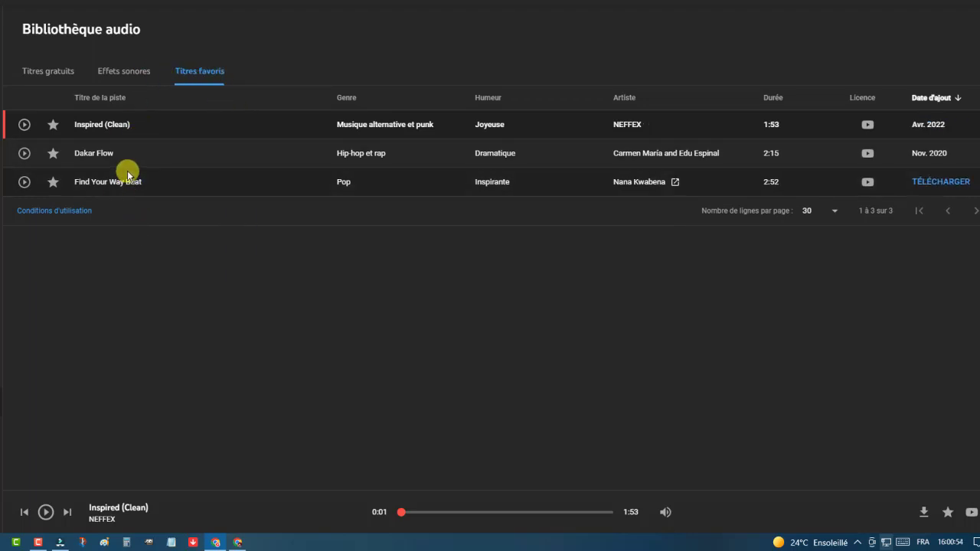
left_click(58, 74)
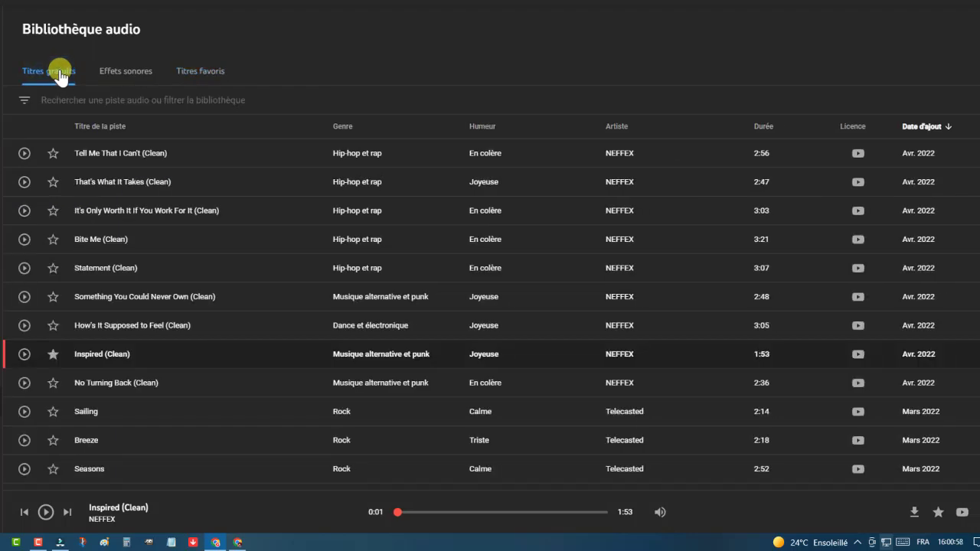
Step: Search the free tracks for "jesse" and look through the matching titles and artists
left_click(135, 98)
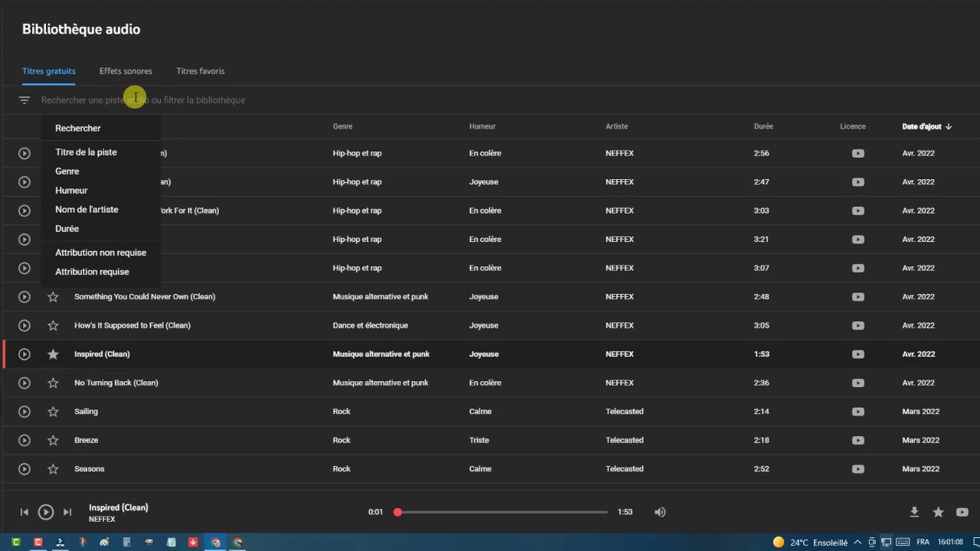
type("jesse")
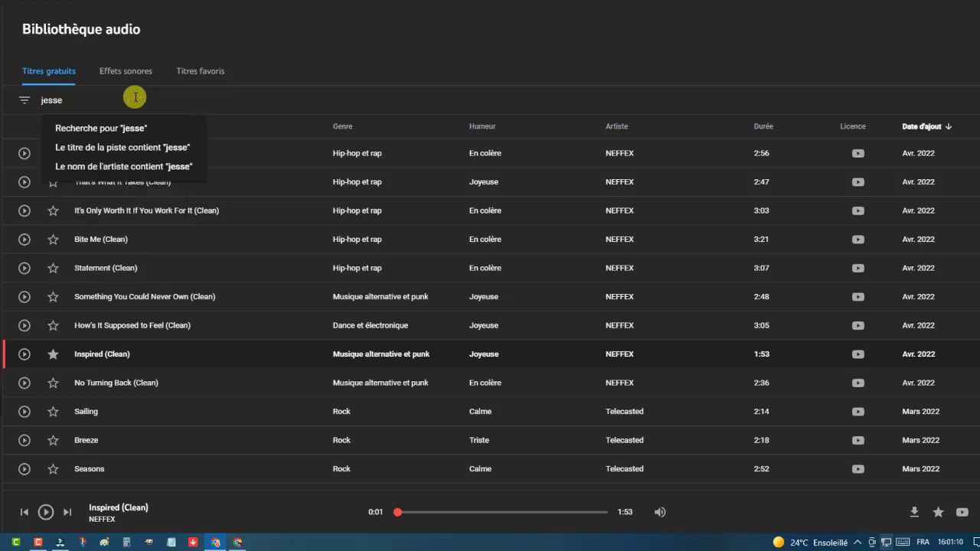
key("Return")
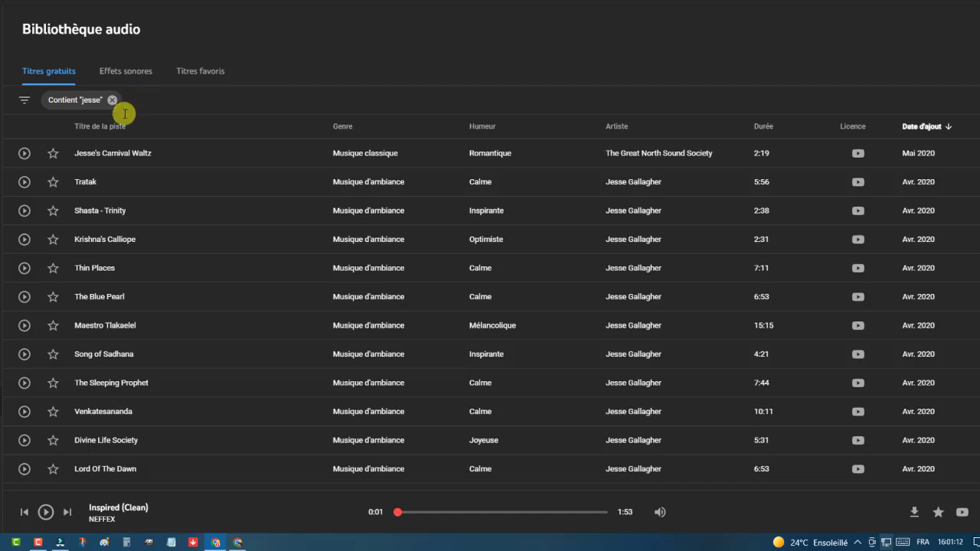
scroll(122, 271, "down", 3)
scroll(121, 283, "down", 4)
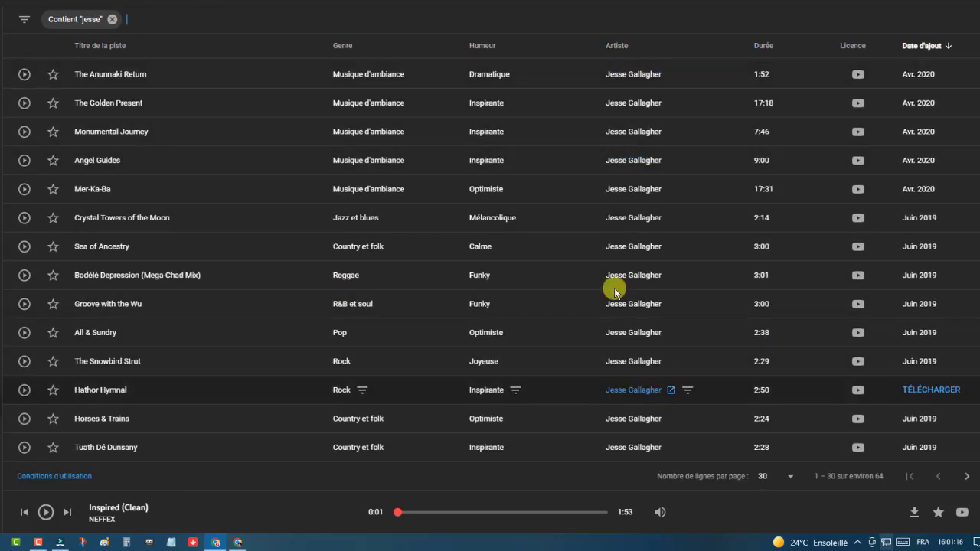
scroll(192, 147, "up", 7)
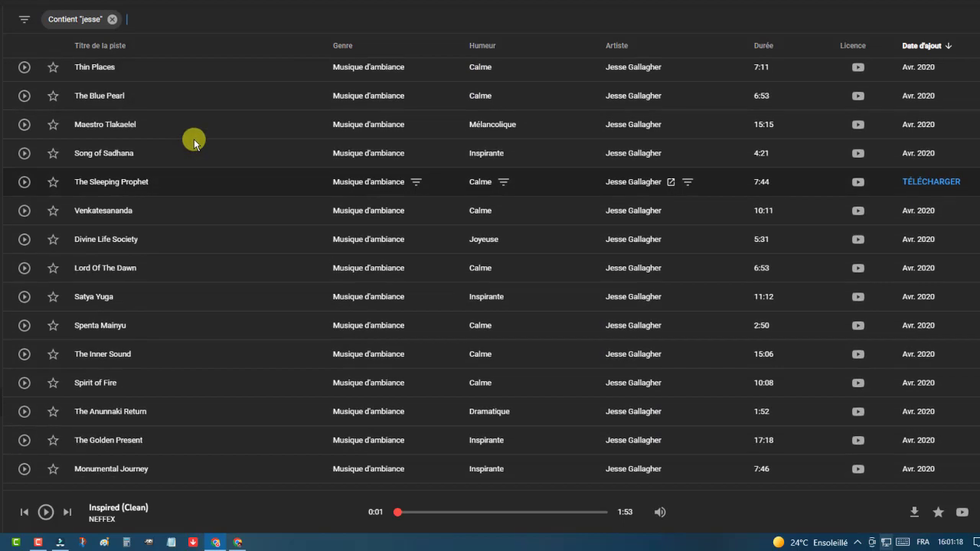
Step: Replace the "jesse" search with a search for "rap" in the free tracks, check the matches and clear the search
left_click(112, 101)
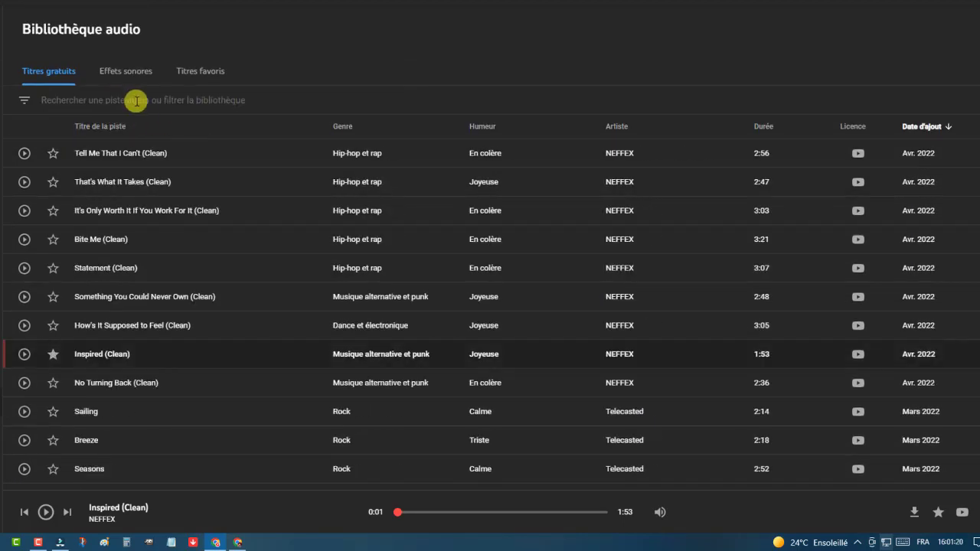
left_click(143, 100)
type("rap")
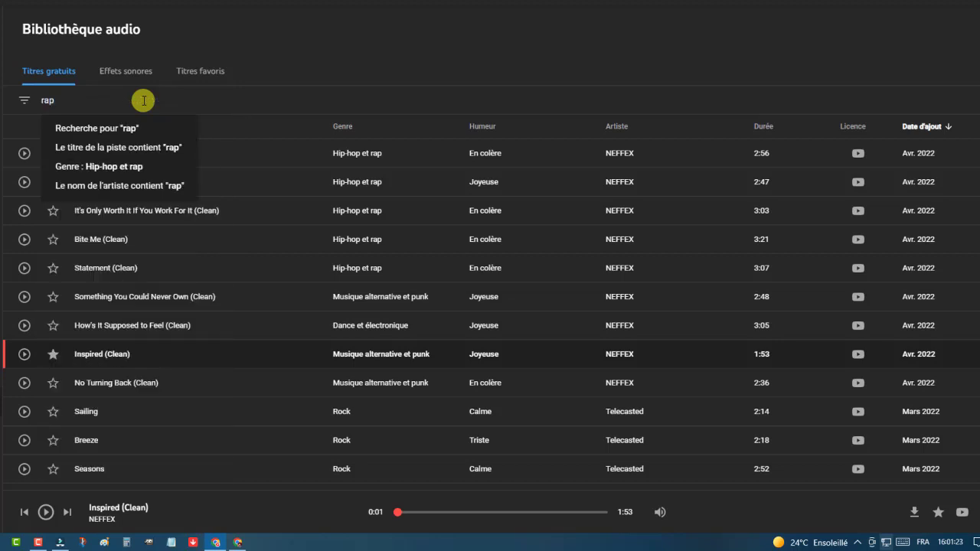
key("Return")
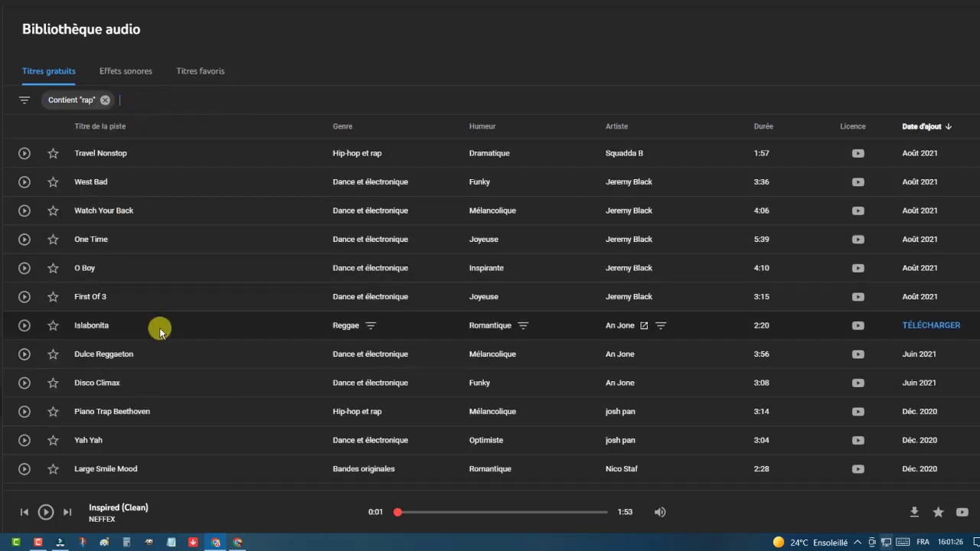
left_click(105, 101)
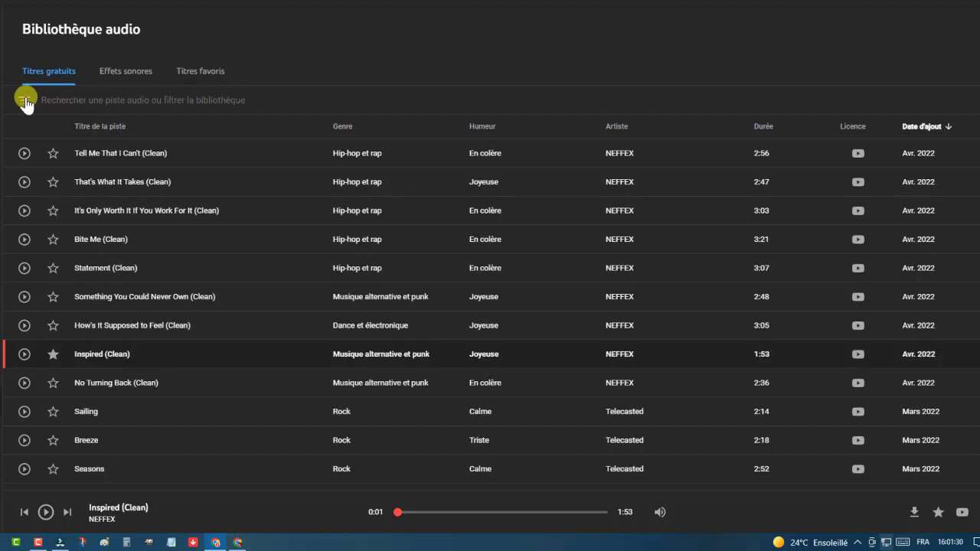
Step: Show the general search filter and the track title filter in turn, closing each one without entering a value
left_click(83, 102)
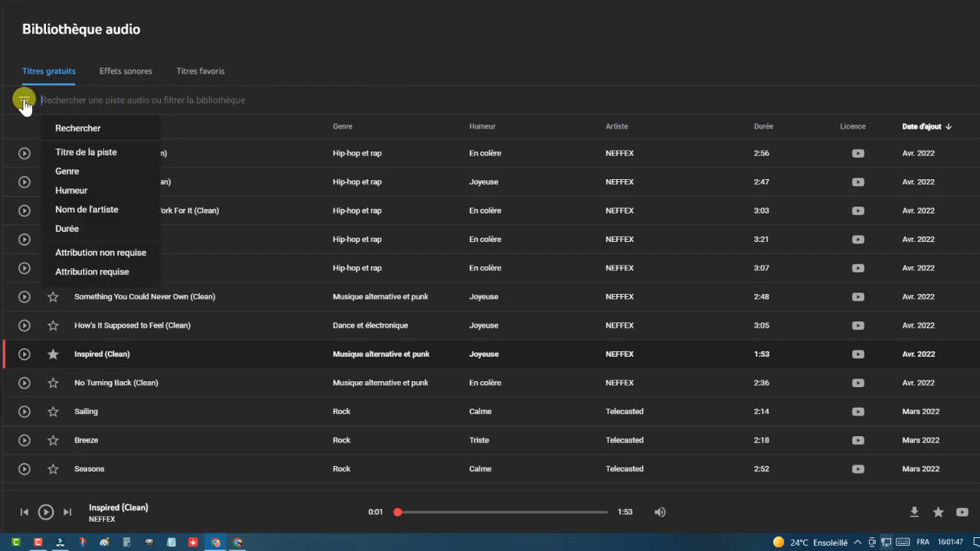
left_click(78, 127)
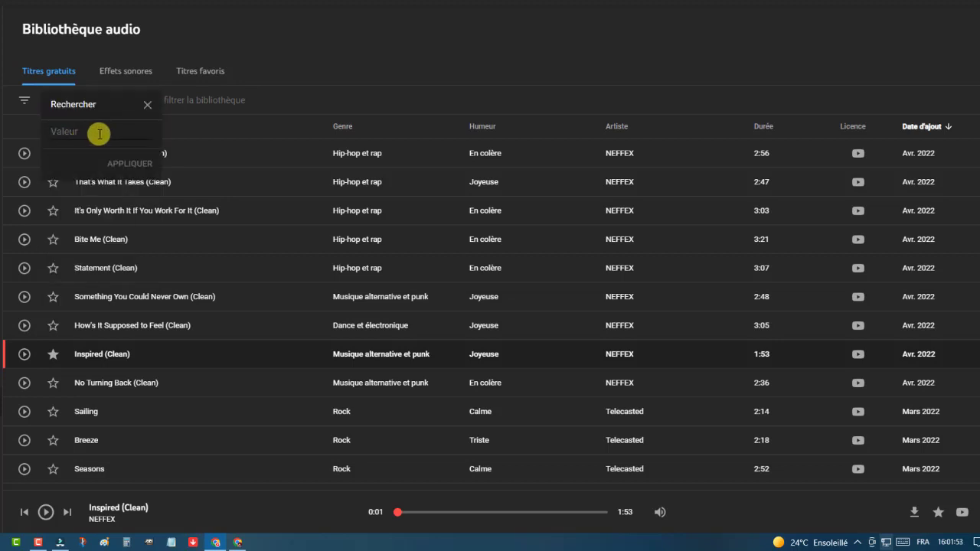
left_click(147, 104)
left_click(47, 102)
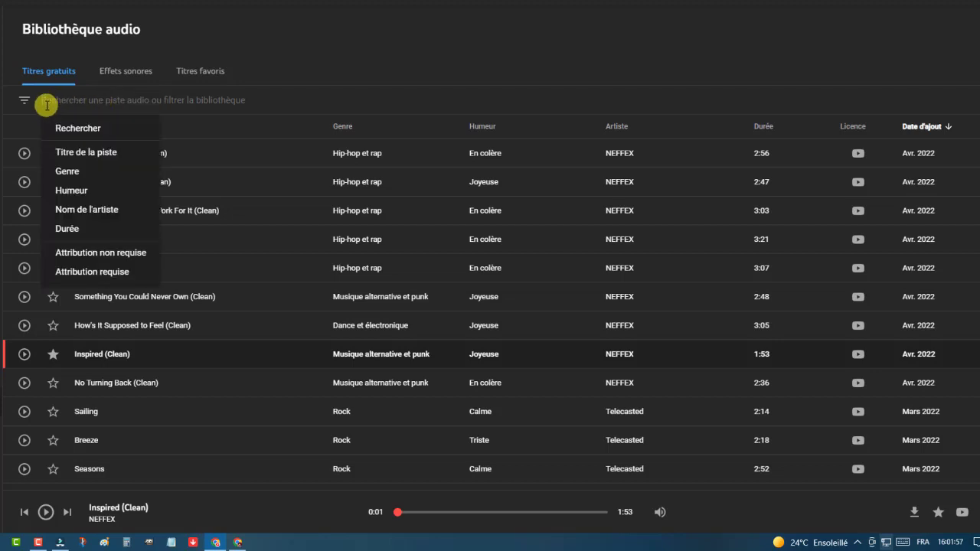
left_click(98, 153)
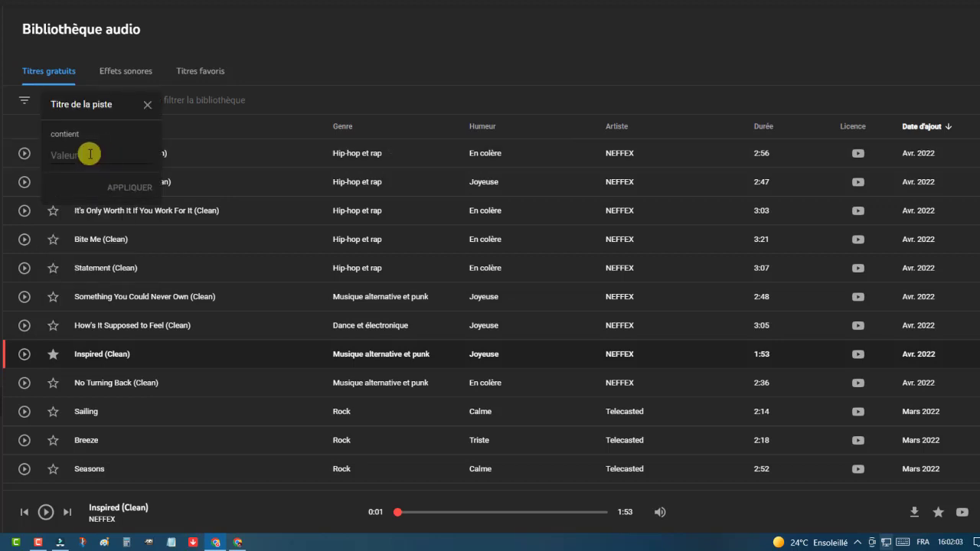
left_click(147, 103)
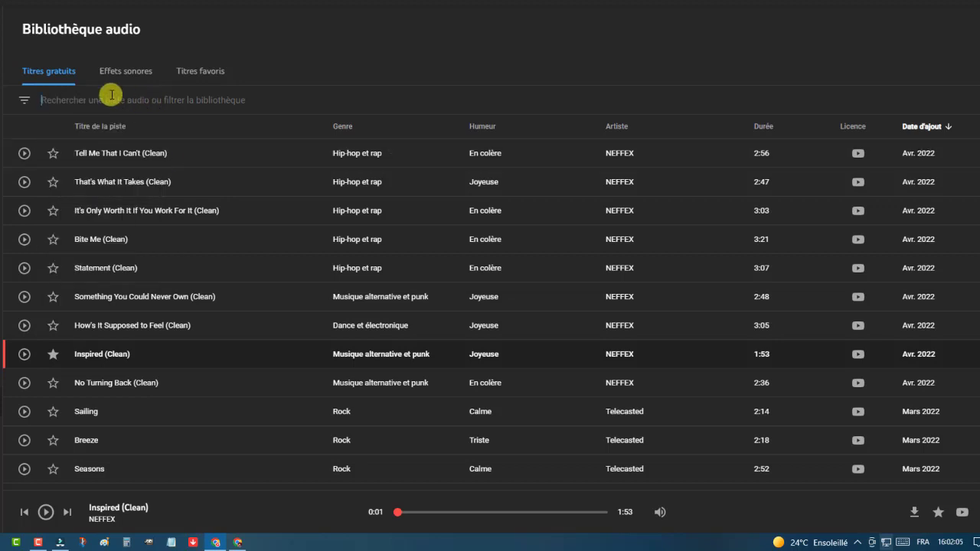
Step: Filter the free tracks by the genre "Musique pour enfants"
left_click(110, 94)
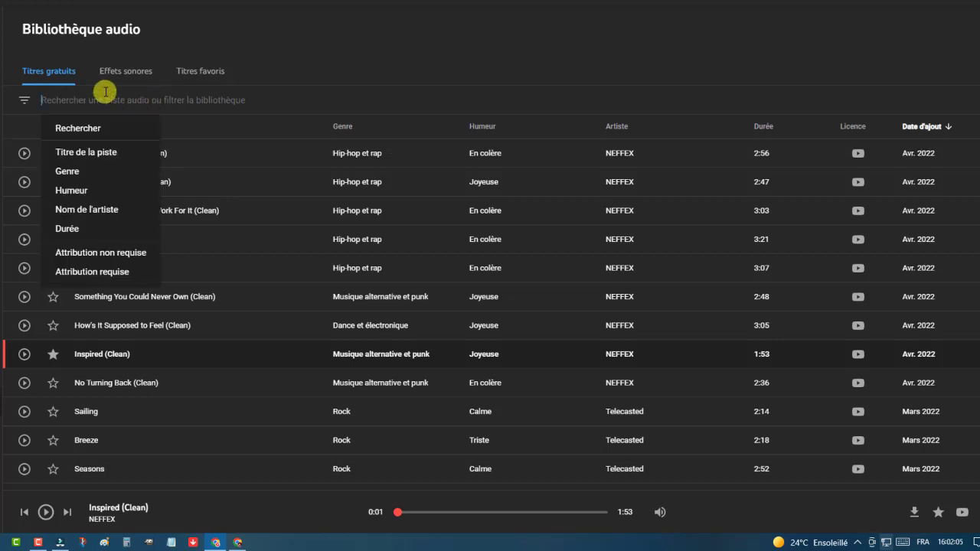
left_click(73, 174)
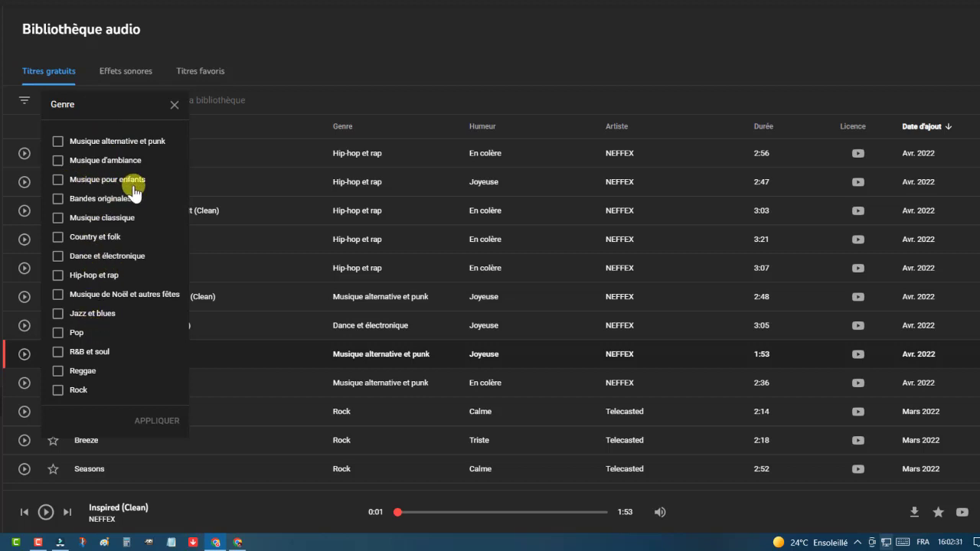
left_click(57, 179)
left_click(160, 419)
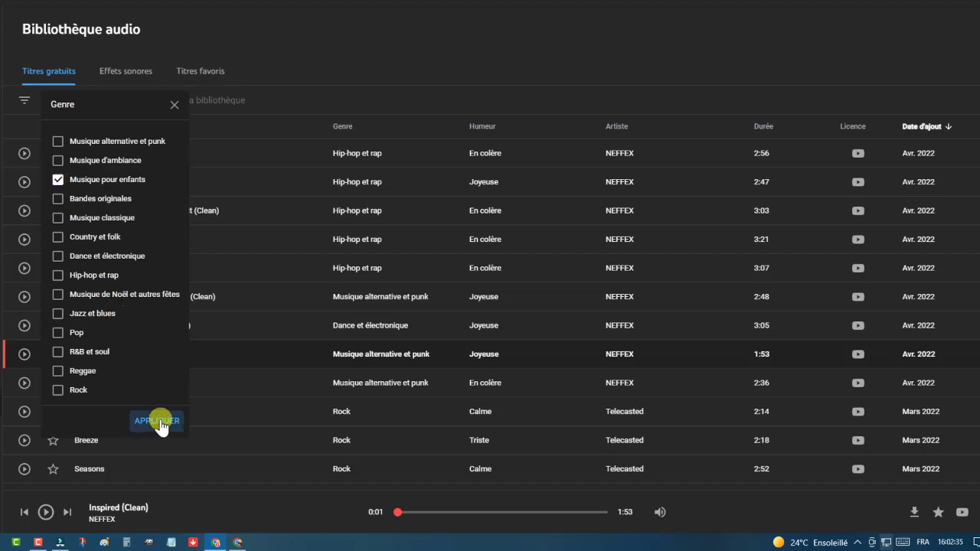
Step: Preview the track "Kazoom", pause it and remove the genre filter
left_click(24, 153)
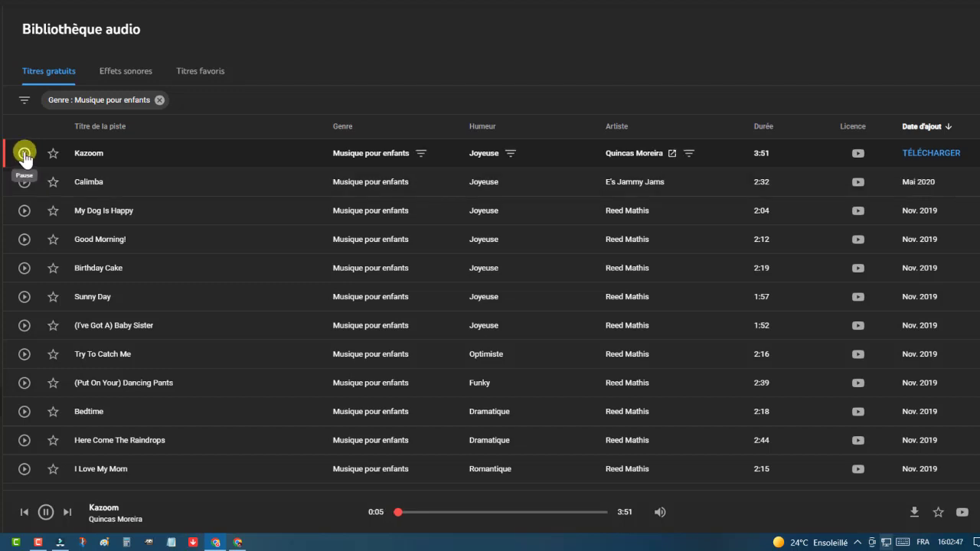
left_click(24, 154)
left_click(162, 100)
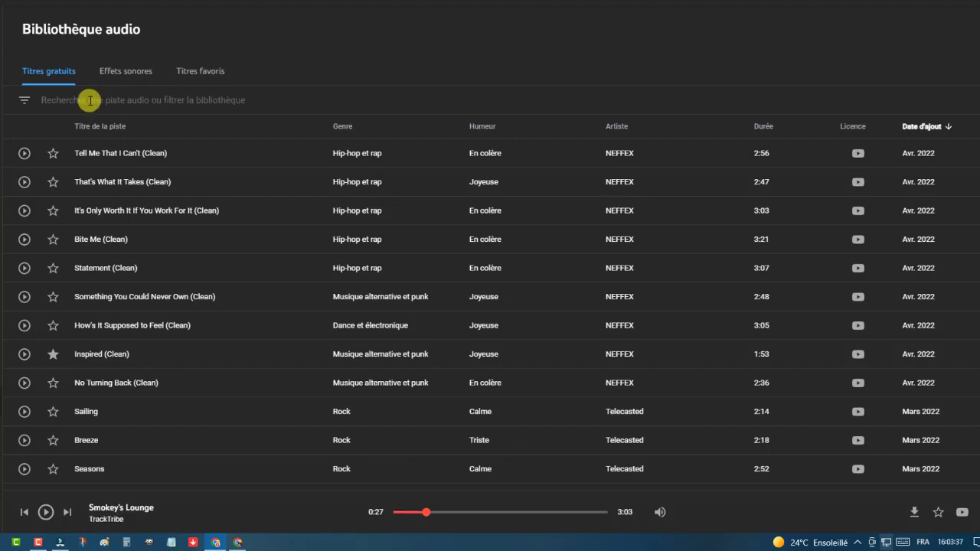
Step: Filter the free tracks by the mood "Triste"
left_click(89, 101)
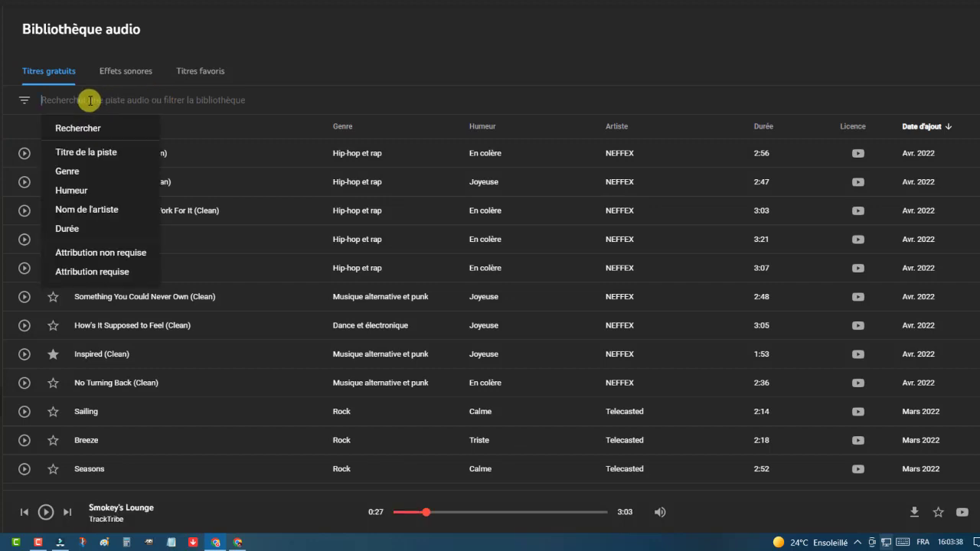
left_click(70, 191)
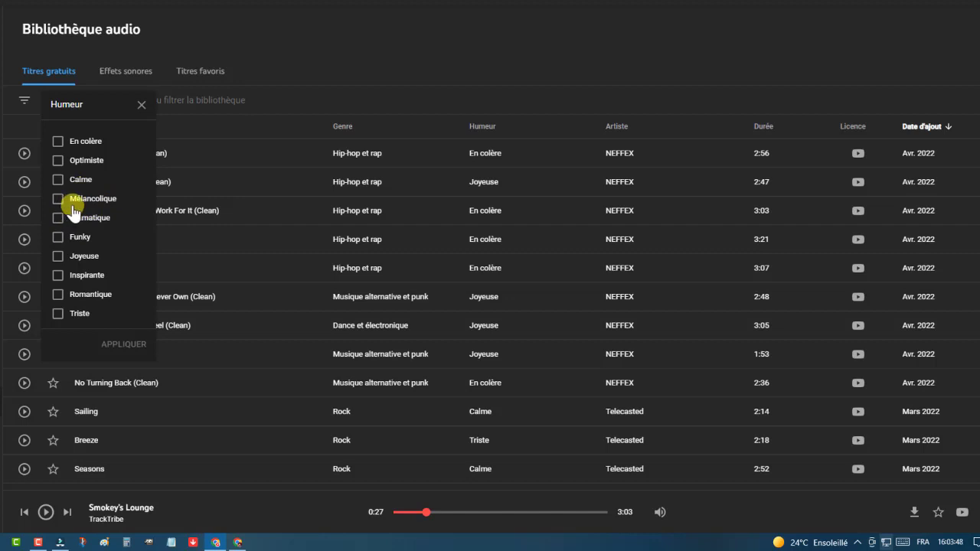
left_click(77, 314)
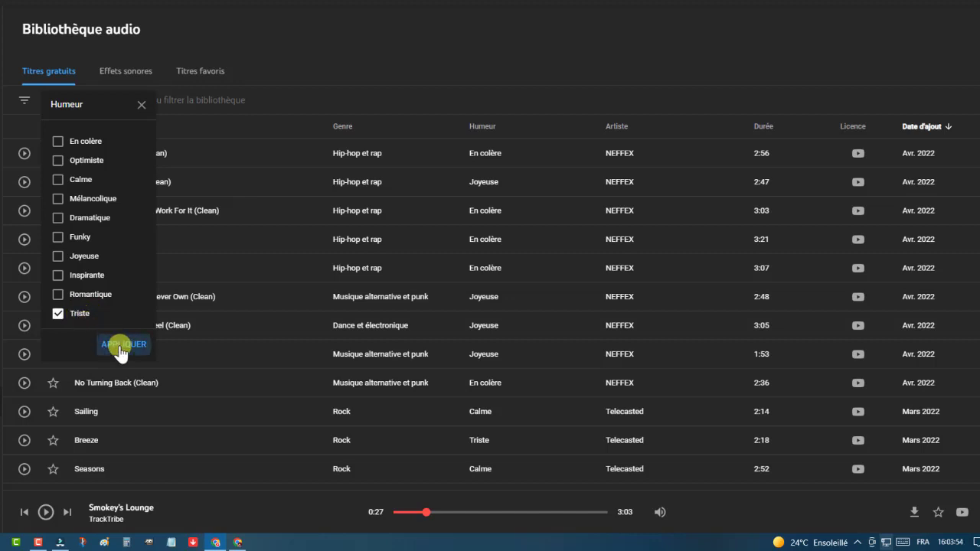
left_click(119, 344)
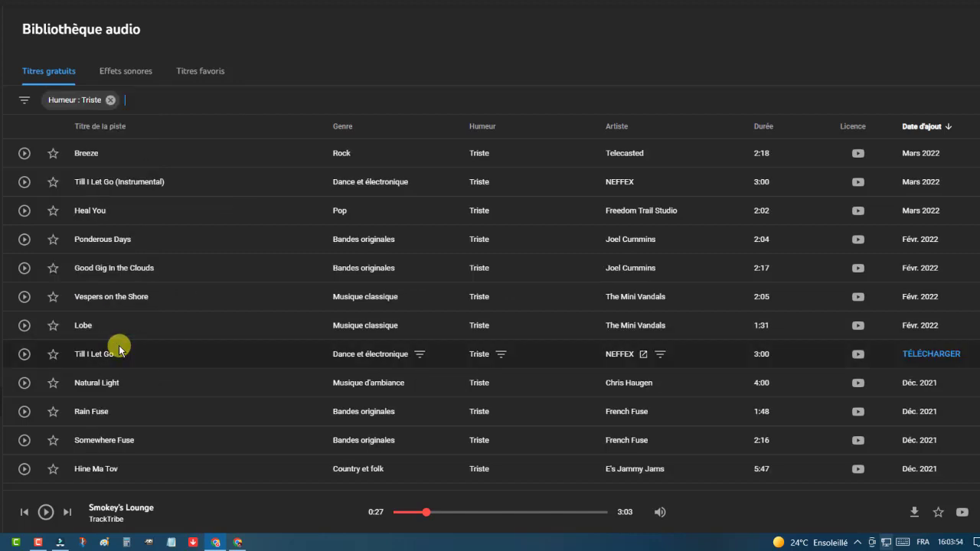
Step: Preview "Good Gig In the Clouds" twice, pausing it each time, and remove the mood filter
left_click(24, 269)
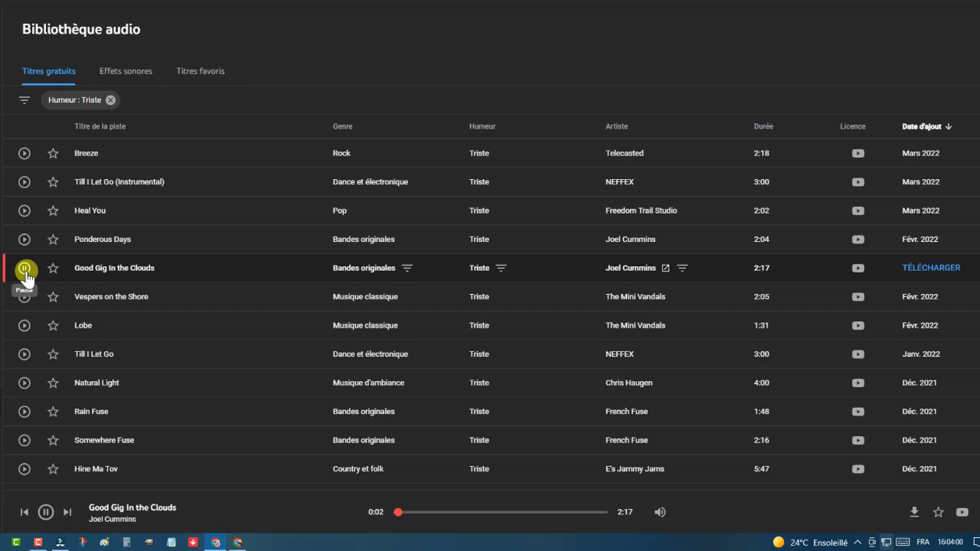
left_click(27, 272)
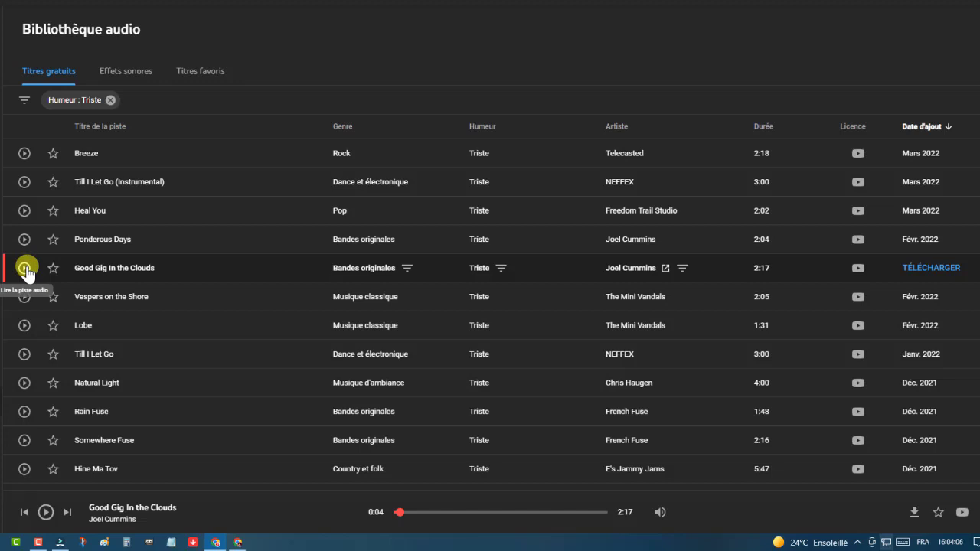
left_click(27, 272)
left_click(26, 271)
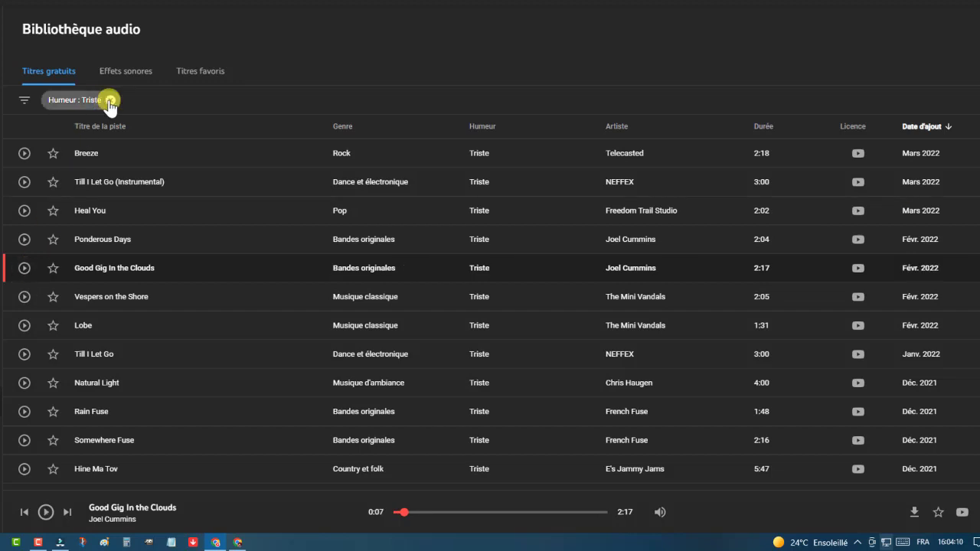
left_click(110, 99)
Step: Show the artist name filter and close it without entering a value
left_click(98, 102)
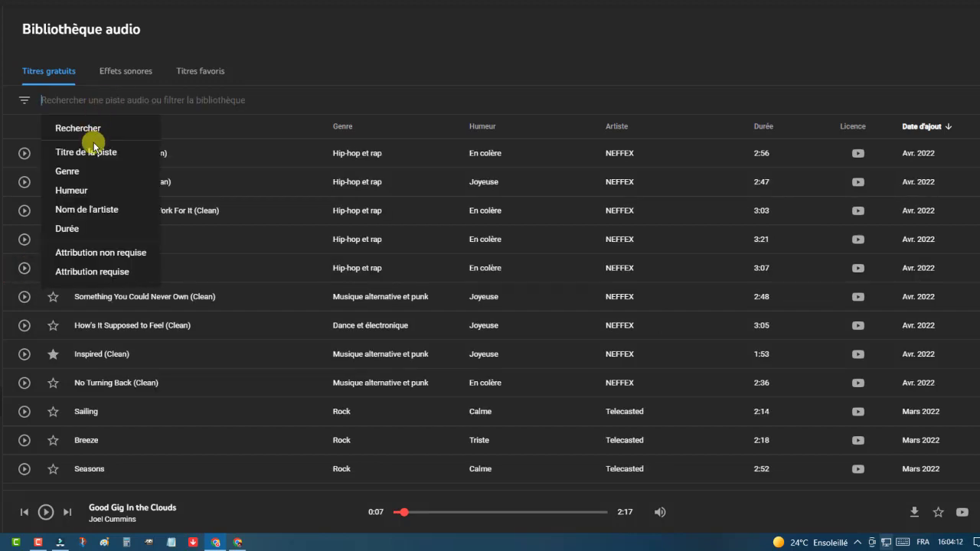
left_click(93, 210)
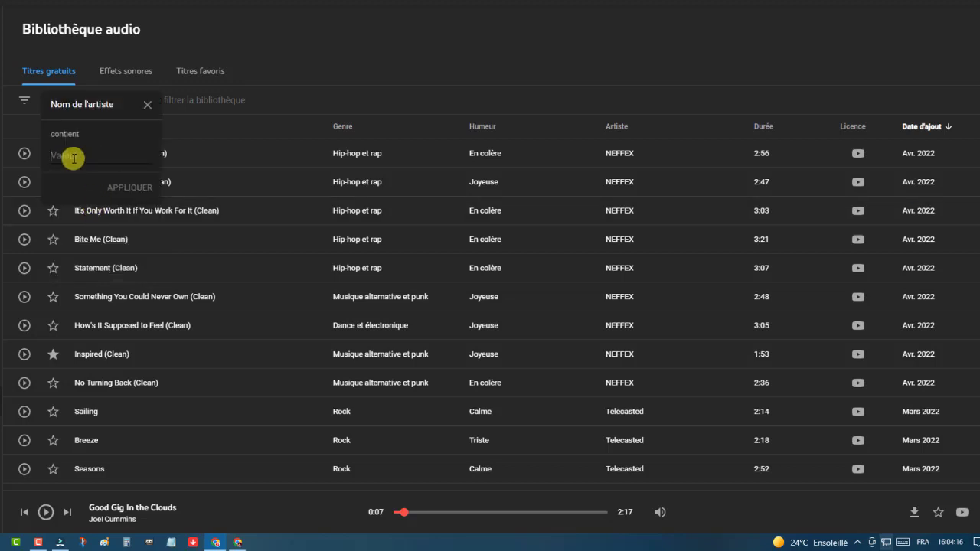
left_click(147, 104)
Step: Filter the free tracks to those with a duration longer than 10:00
left_click(103, 98)
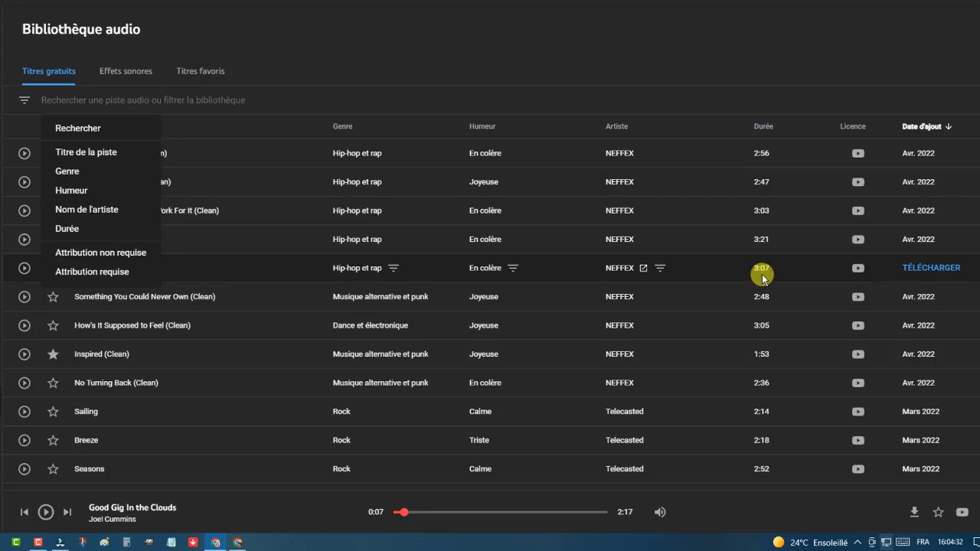
left_click(67, 228)
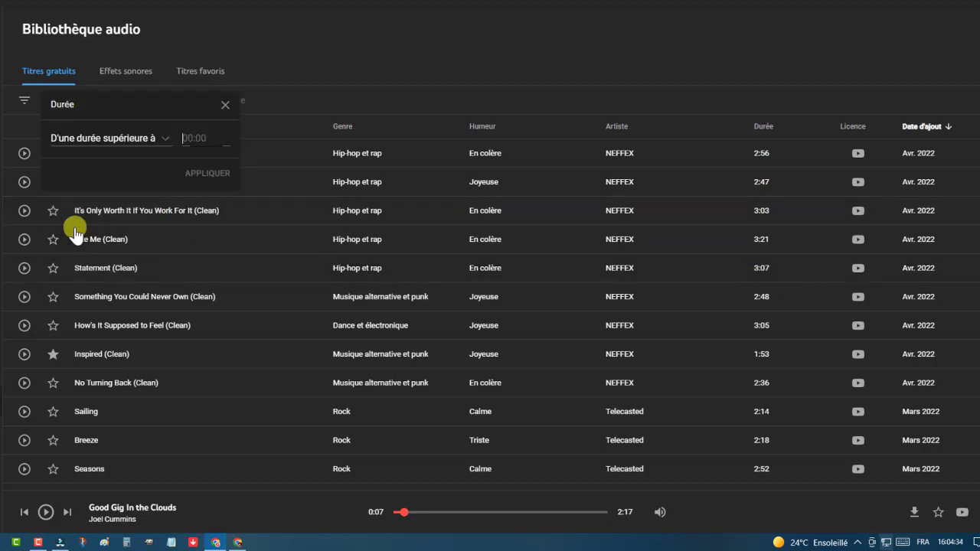
left_click(190, 138)
type("10:00")
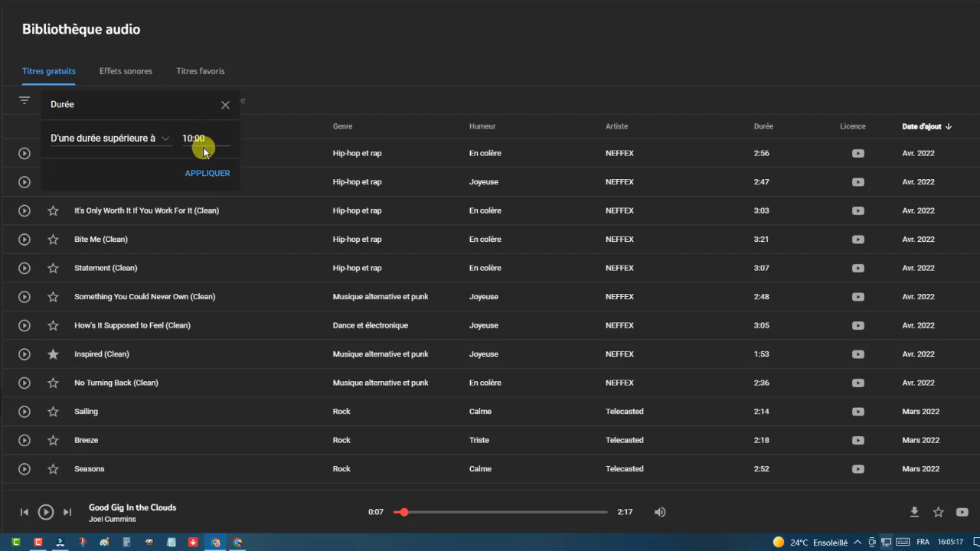
left_click(203, 176)
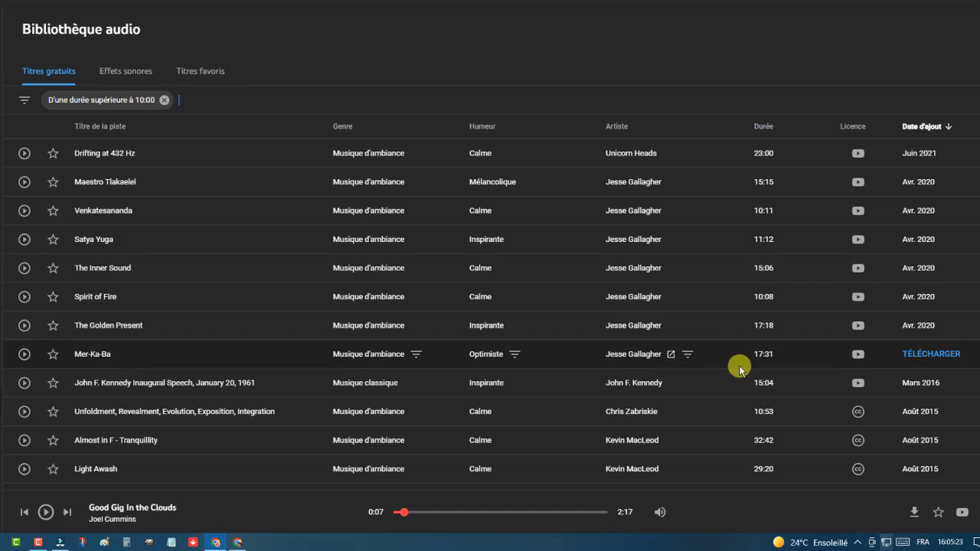
Step: Examine the durations of the filtered tracks through to the end of the list and return to the first ones
scroll(736, 367, "down", 4)
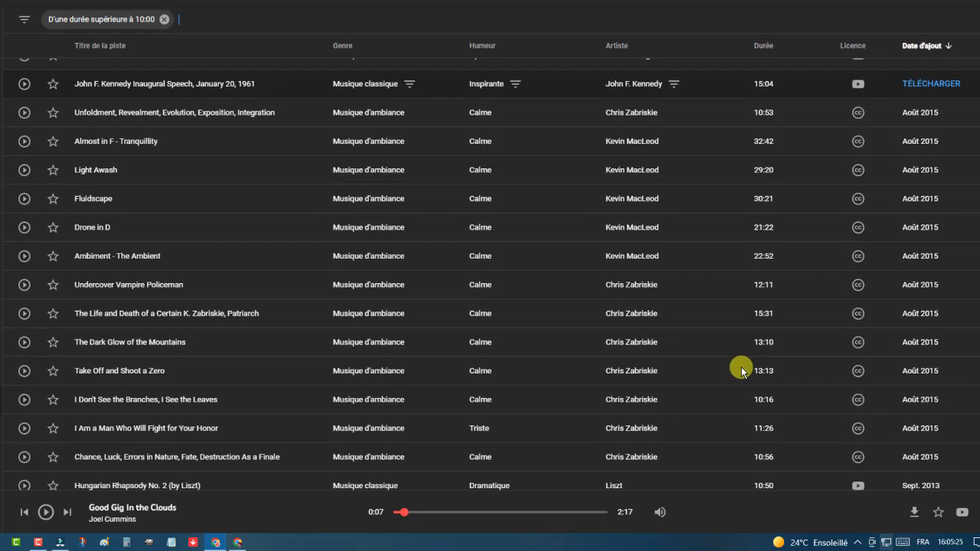
scroll(740, 371, "up", 4)
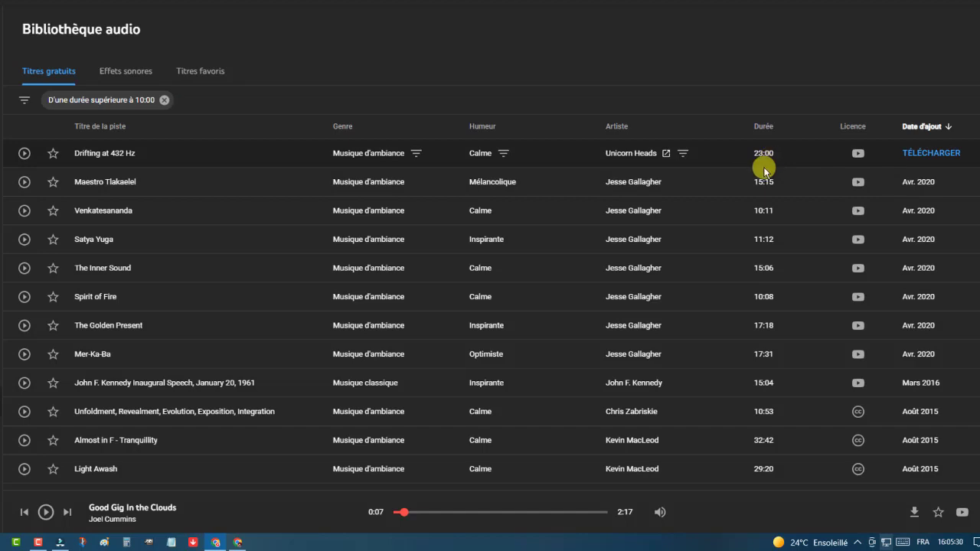
scroll(728, 306, "down", 3)
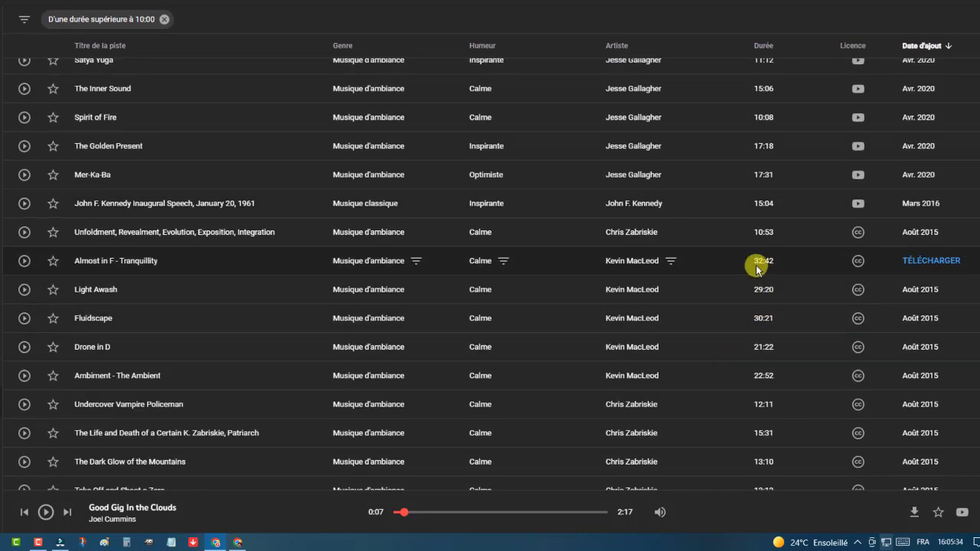
scroll(715, 313, "down", 2)
scroll(713, 317, "down", 2)
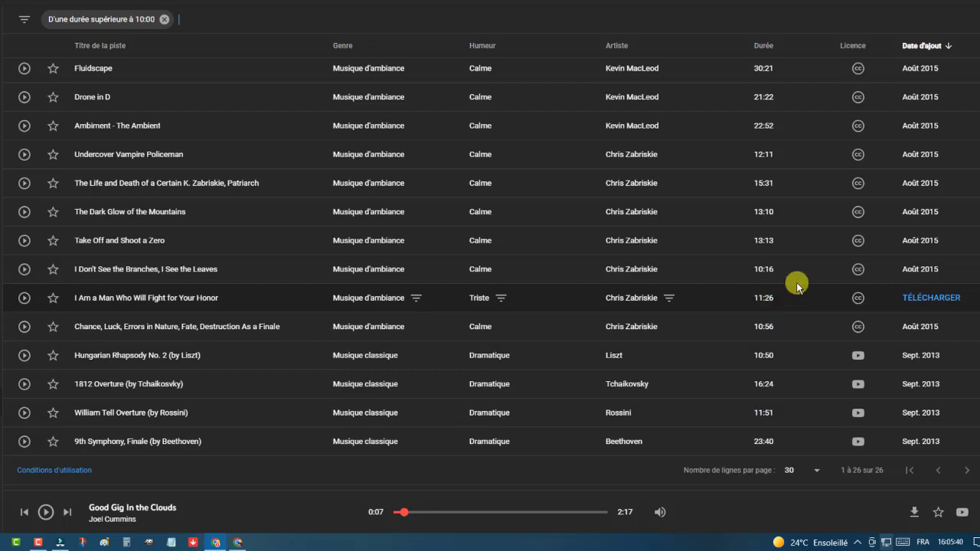
scroll(666, 323, "up", 5)
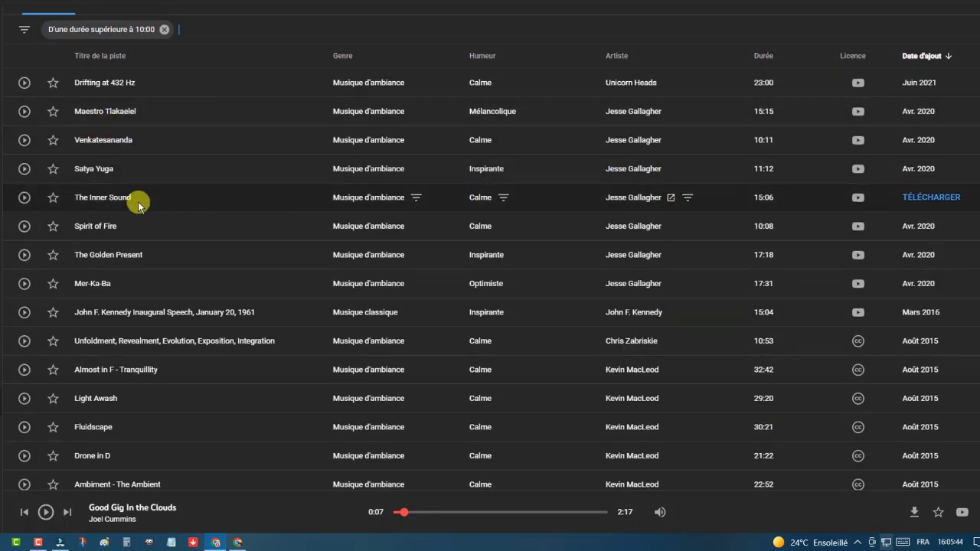
Step: Preview "Satya Yuga", jump ahead twice to roughly a third of the track and remove the duration filter
left_click(24, 170)
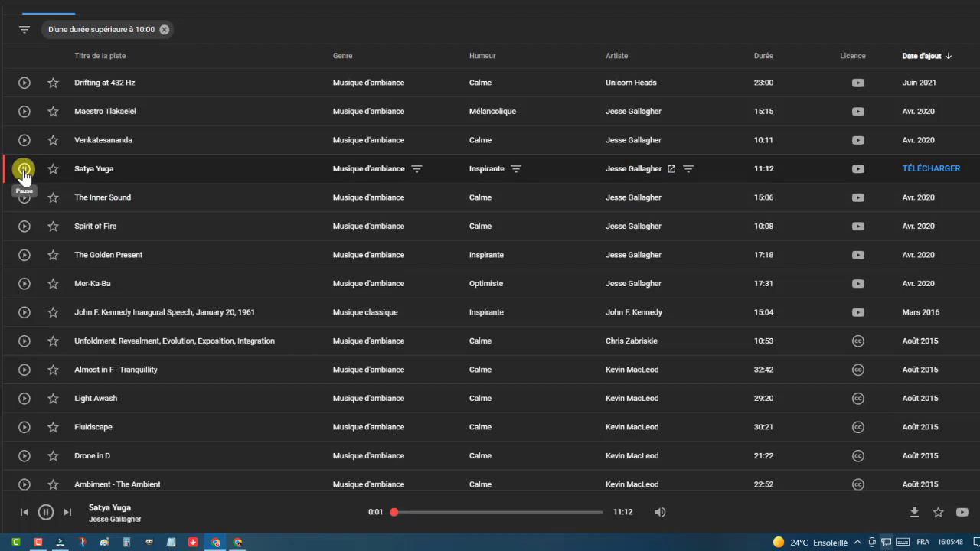
left_click(419, 512)
left_click(457, 512)
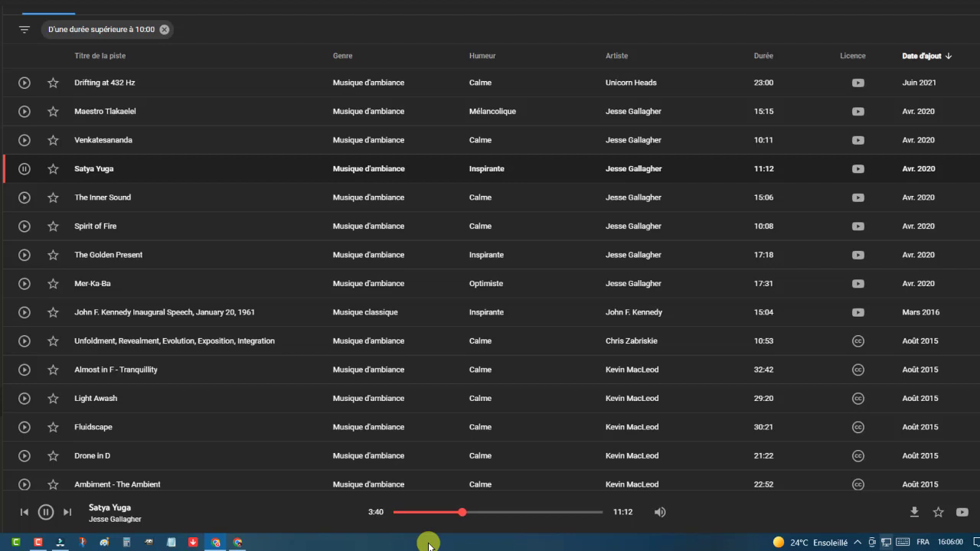
left_click(163, 31)
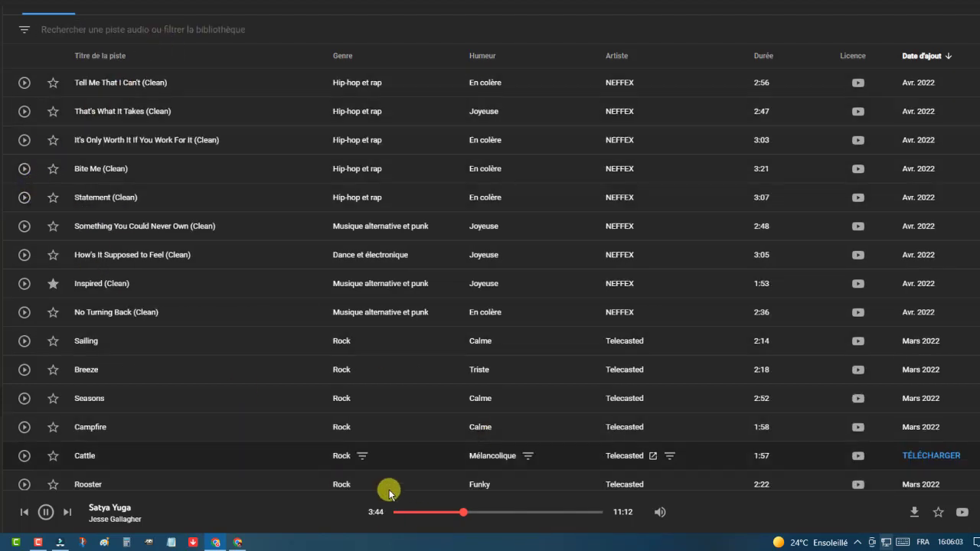
Step: Pause the "Satya Yuga" preview and show the list of filter criteria for the free tracks
left_click(46, 512)
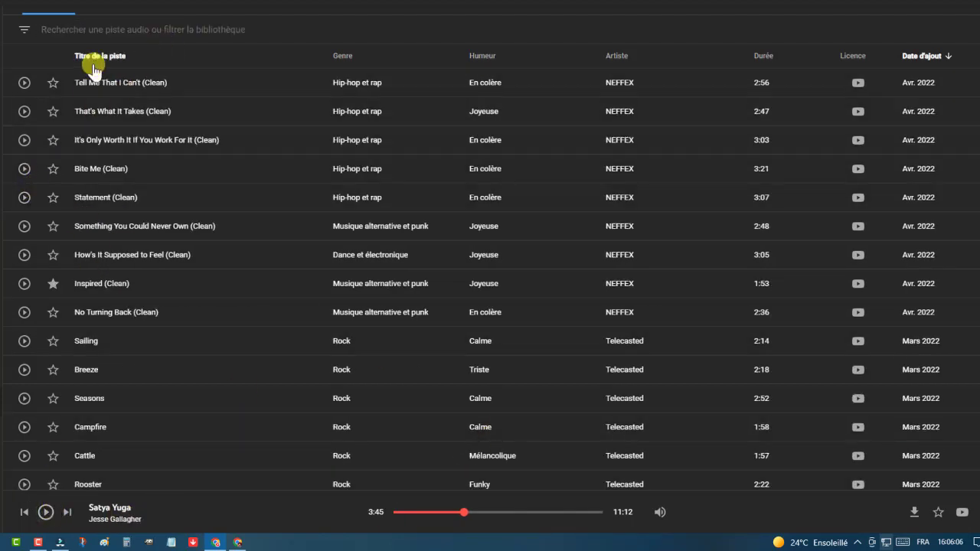
left_click(69, 30)
scroll(230, 99, "up", 1)
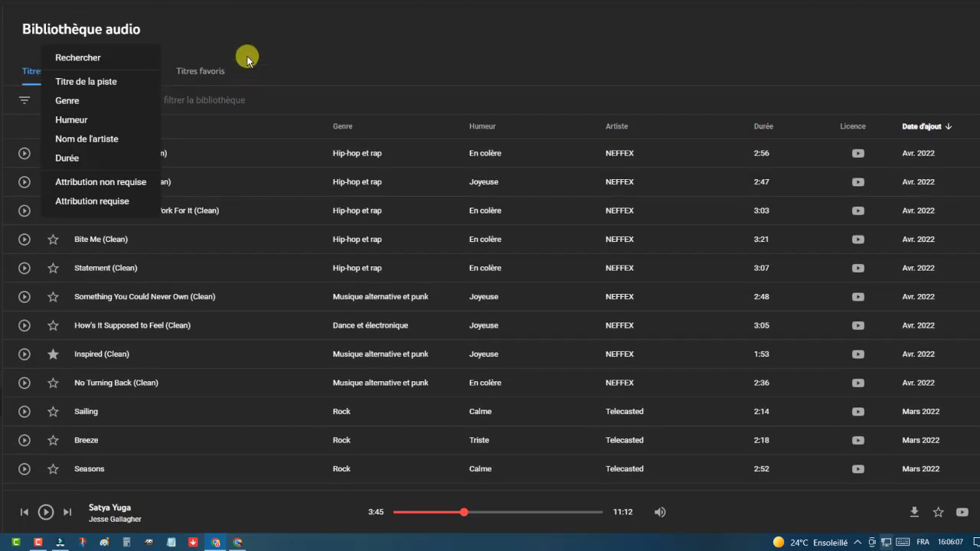
left_click(179, 98)
left_click(179, 98)
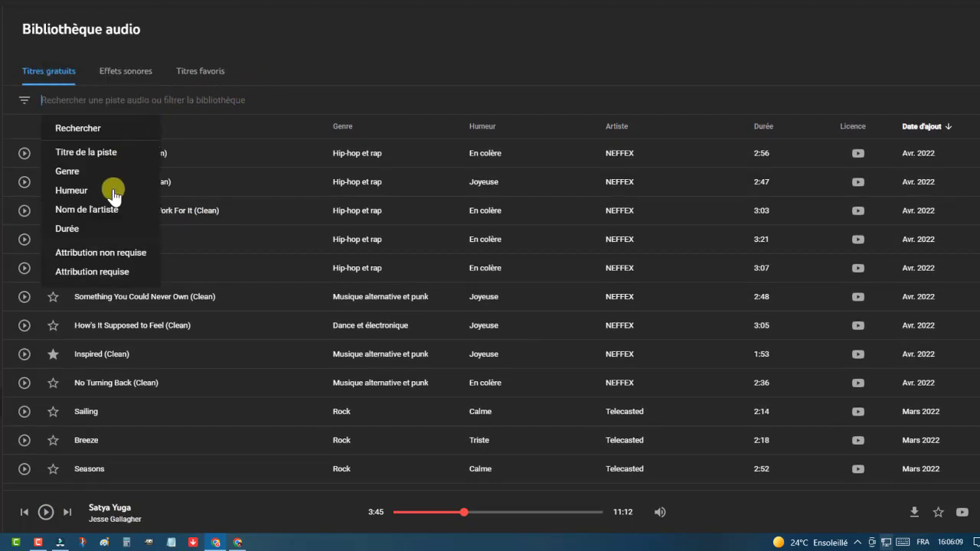
Step: Enter 8:00 as the minimum length in the duration filter and close it without applying
left_click(73, 228)
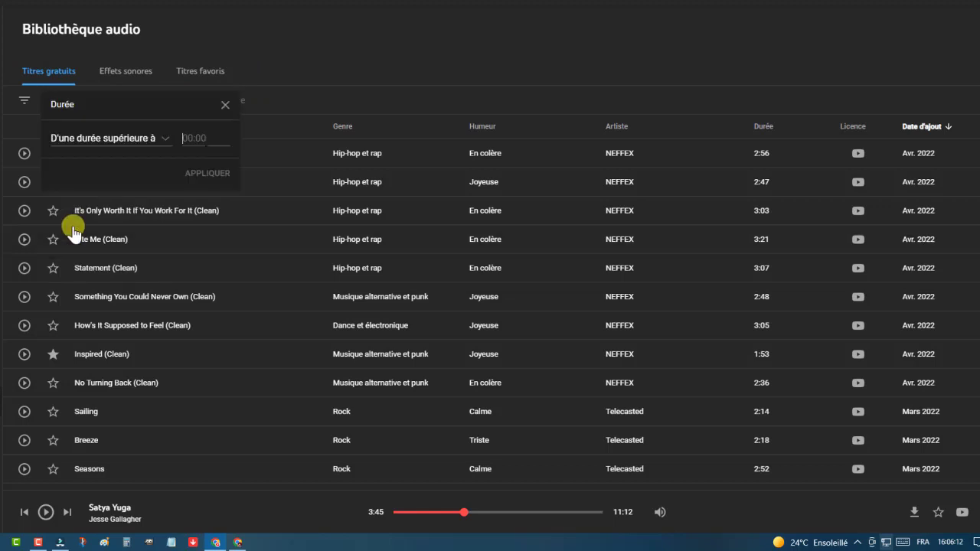
left_click(195, 138)
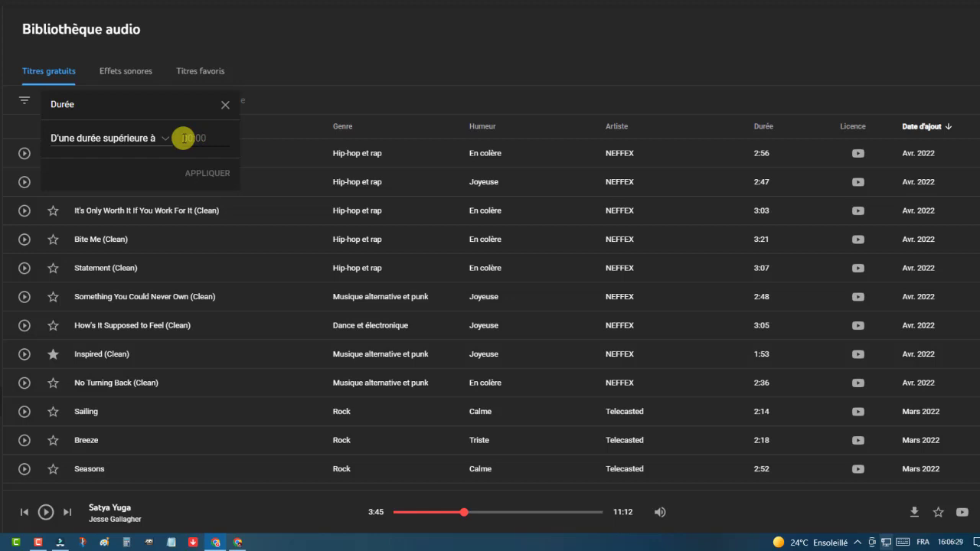
type("08")
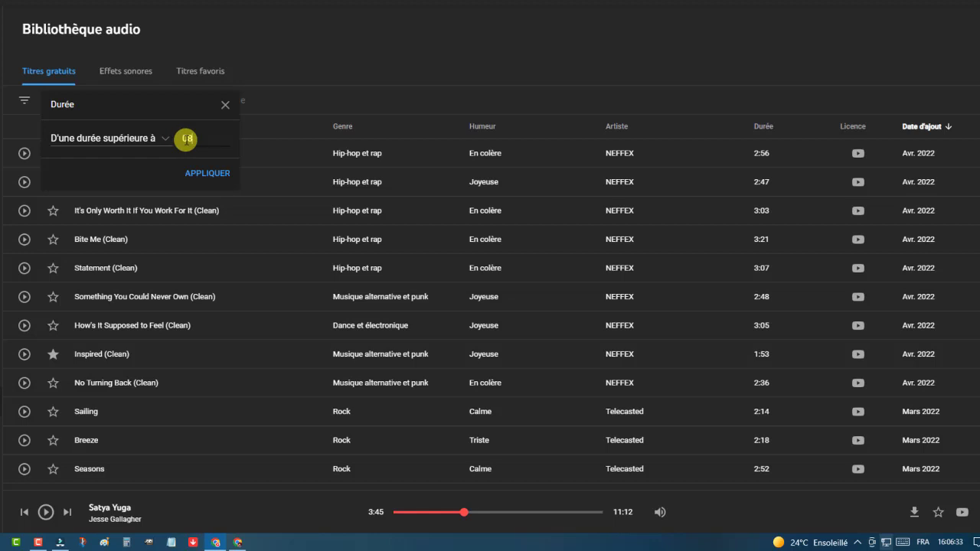
type(":00")
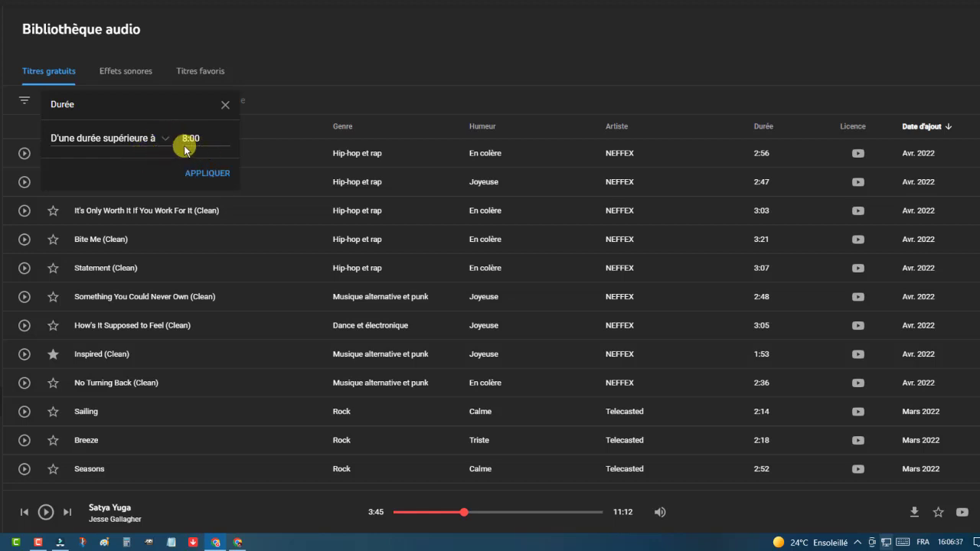
left_click(227, 106)
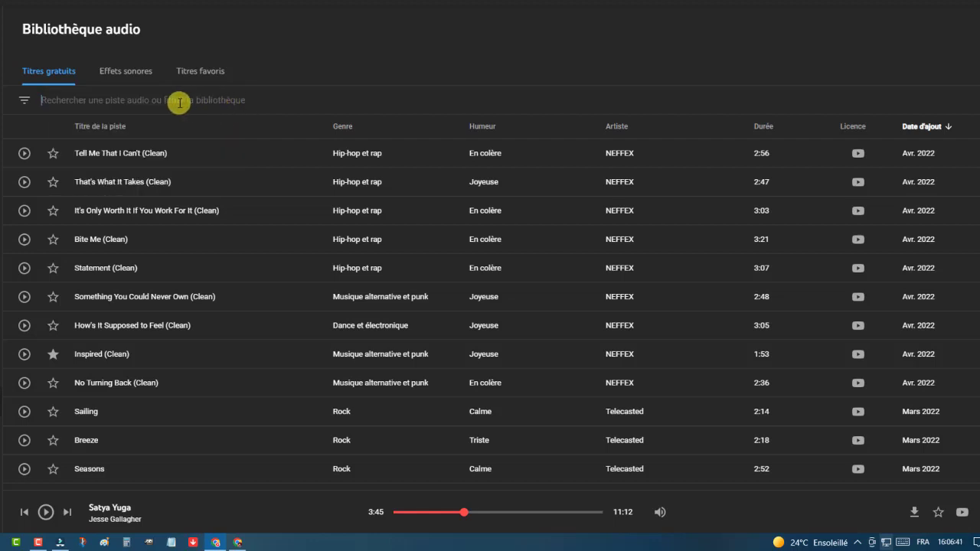
Step: Filter the free tracks to "Attribution non requise" and remove that filter again
left_click(65, 98)
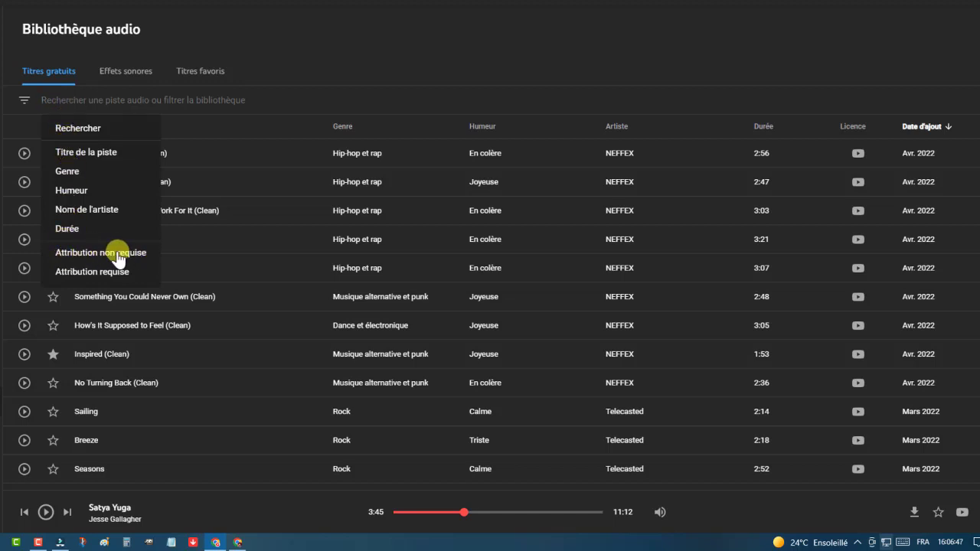
mouse_move(859, 154)
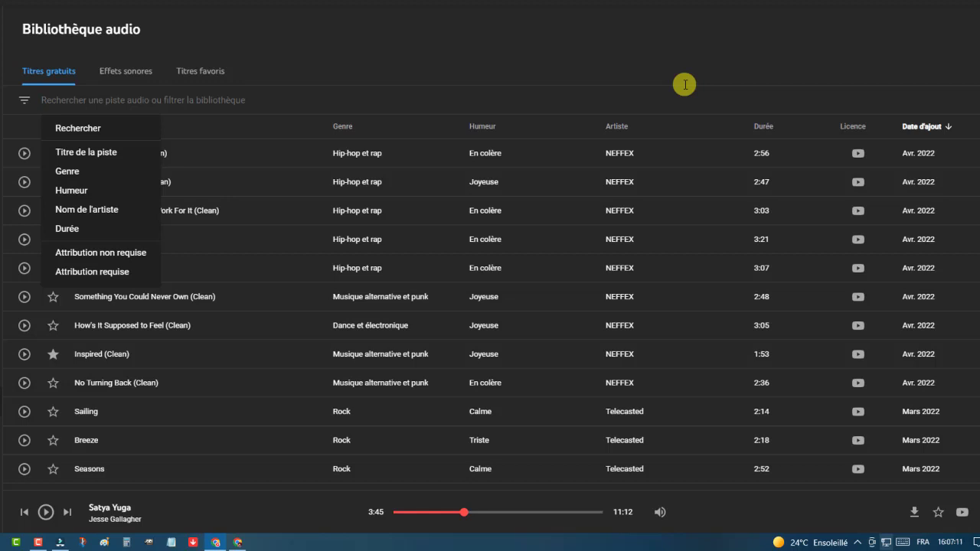
left_click(78, 255)
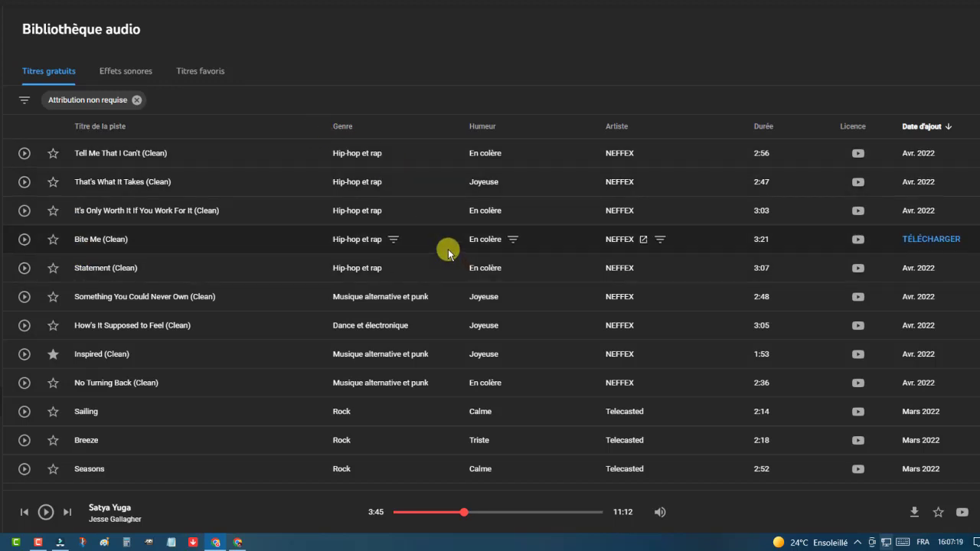
left_click(136, 101)
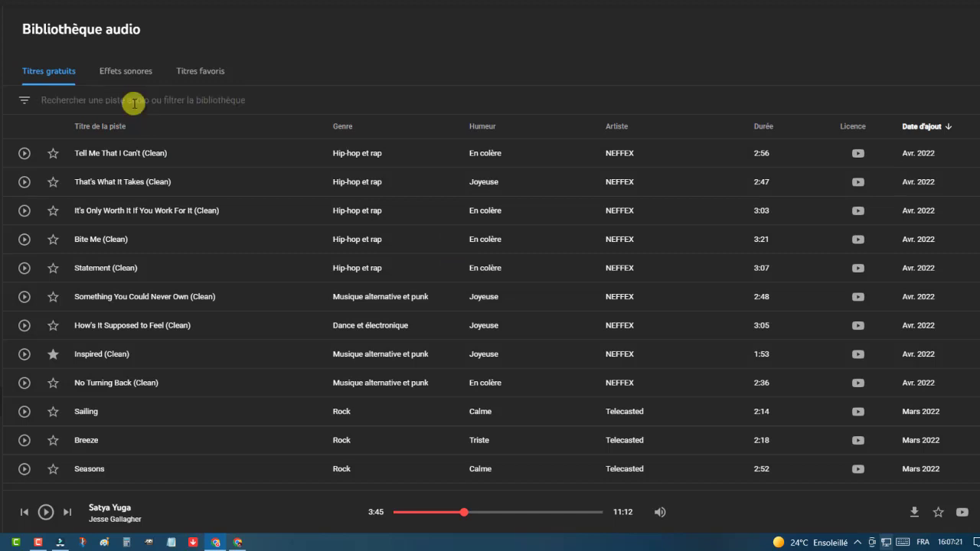
Step: Filter the free tracks to "Attribution requise" and open the Creative Commons licence details of "Merry Go - Silent Film Light"
left_click(111, 101)
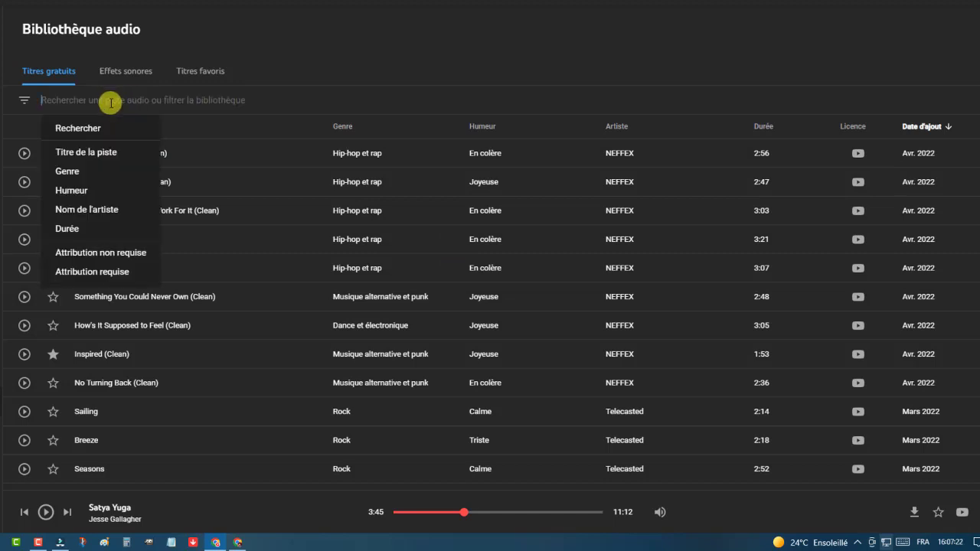
left_click(99, 272)
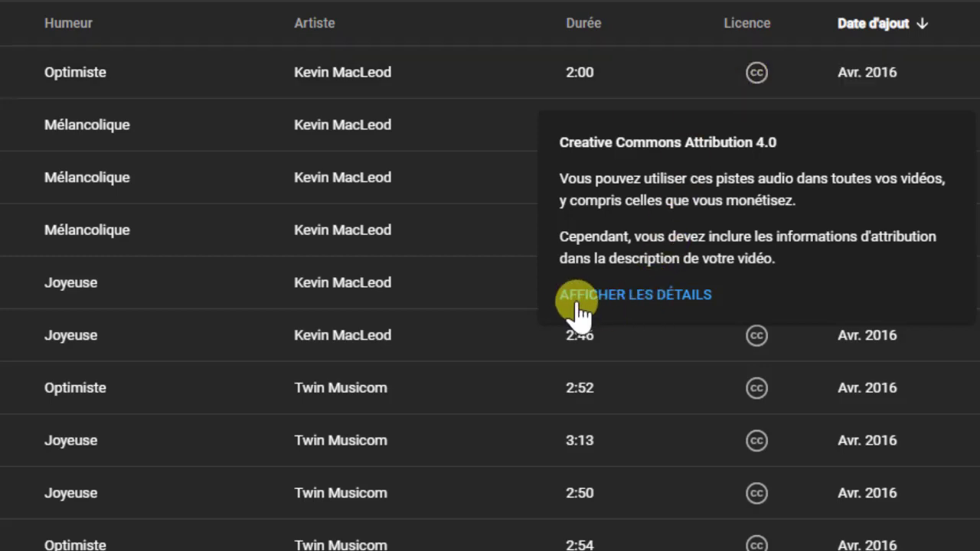
left_click(626, 297)
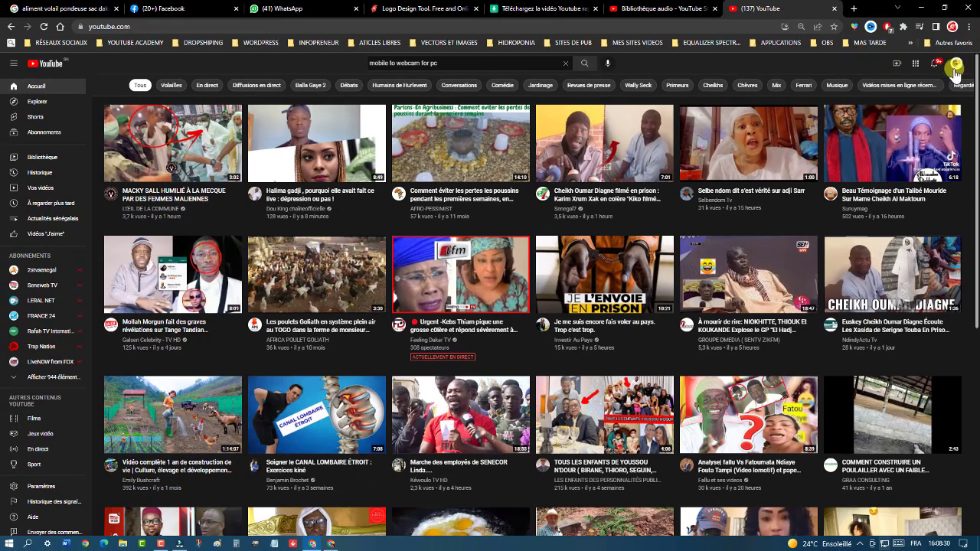
Step: Go from the YouTube home page to YouTube Studio and open the details of the video "PARAMÉTRAGE COMMENTAIRES" from the channel content
left_click(954, 68)
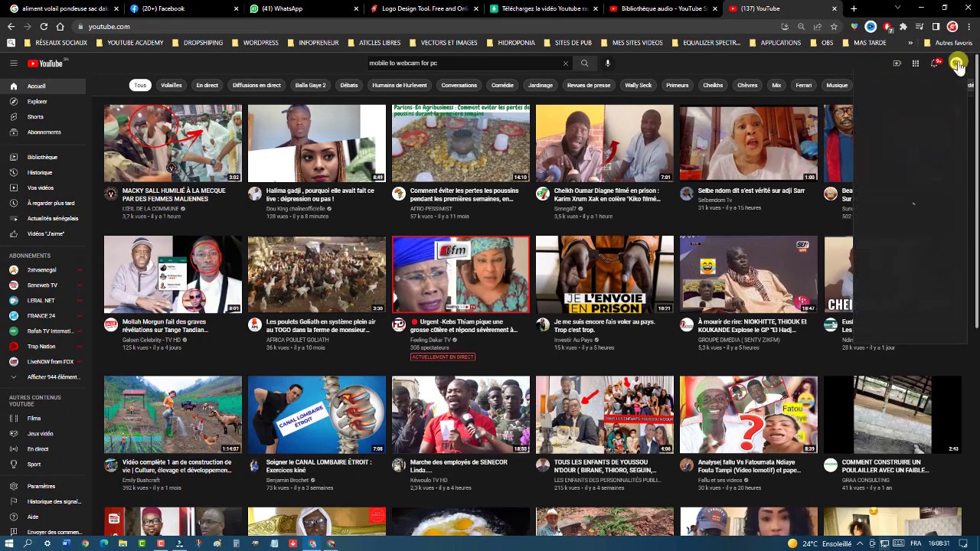
left_click(901, 152)
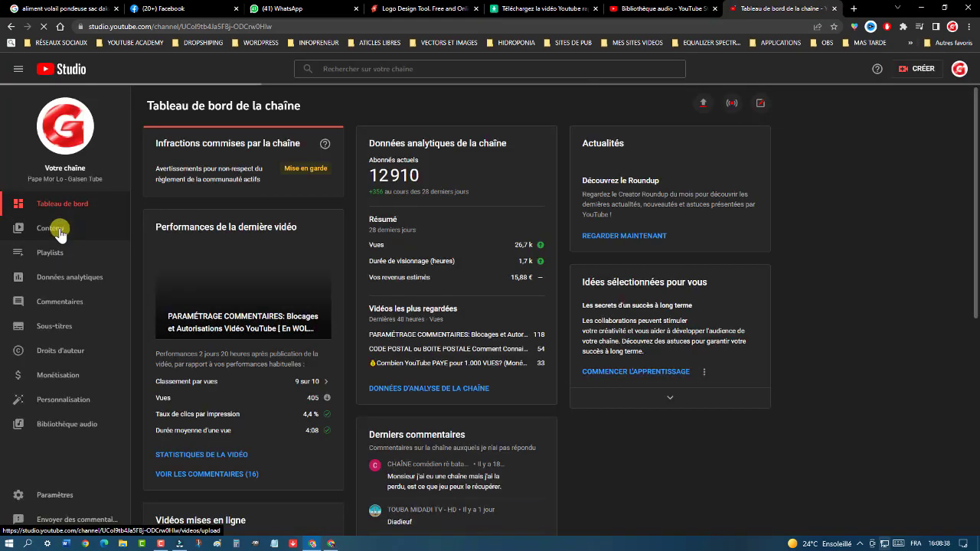
left_click(59, 233)
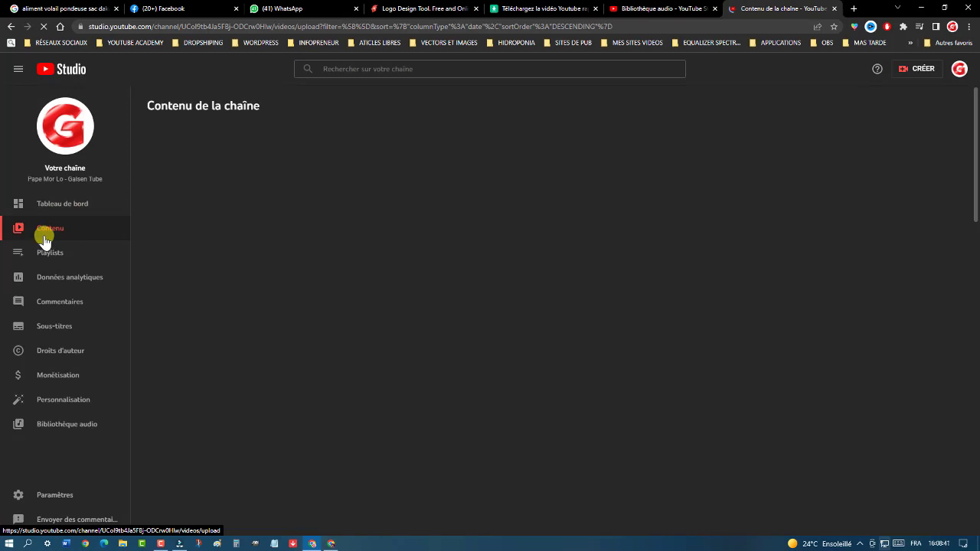
left_click(247, 217)
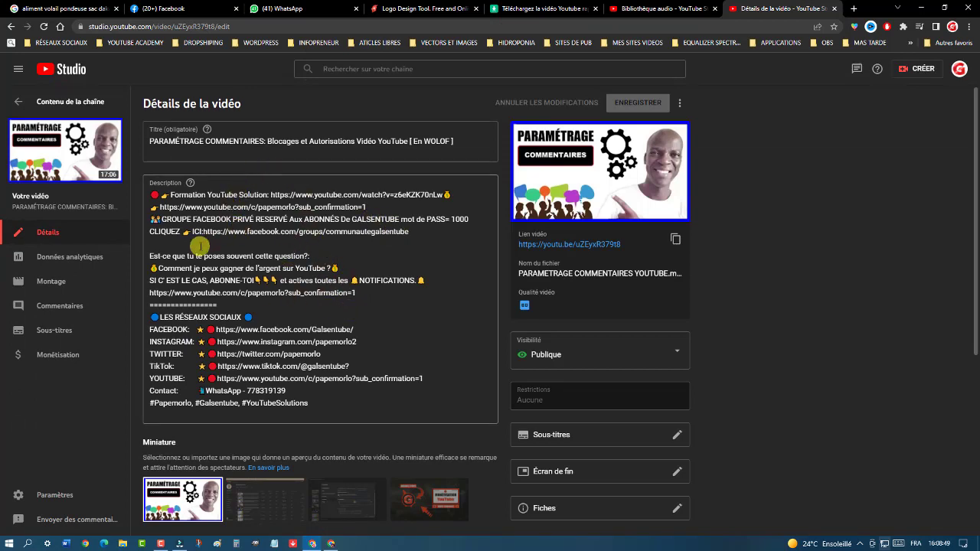
Step: Paste the copied Creative Commons attribution text for "Merry Go - Silent Film Light" on a new line ending the video's description
left_click(201, 245)
scroll(418, 326, "down", 2)
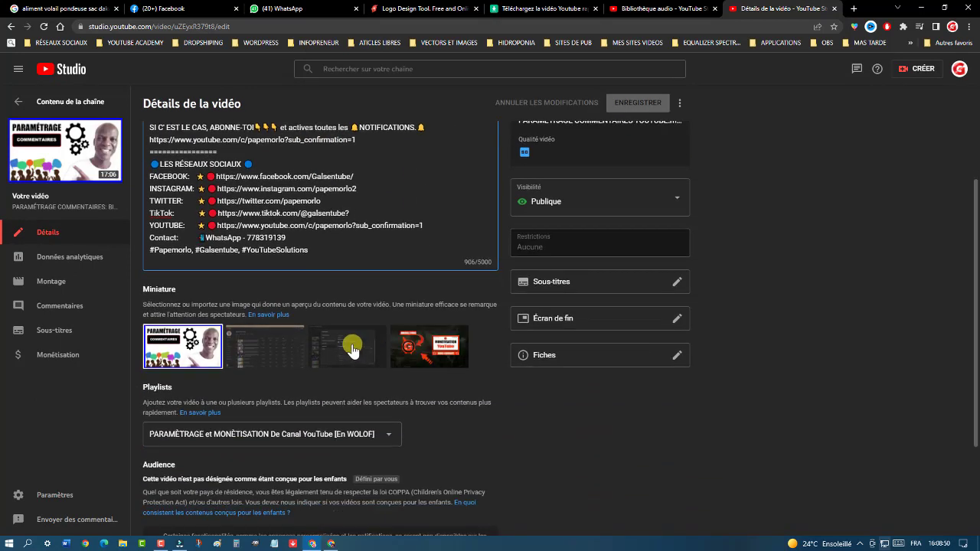
left_click(337, 255)
key("Return")
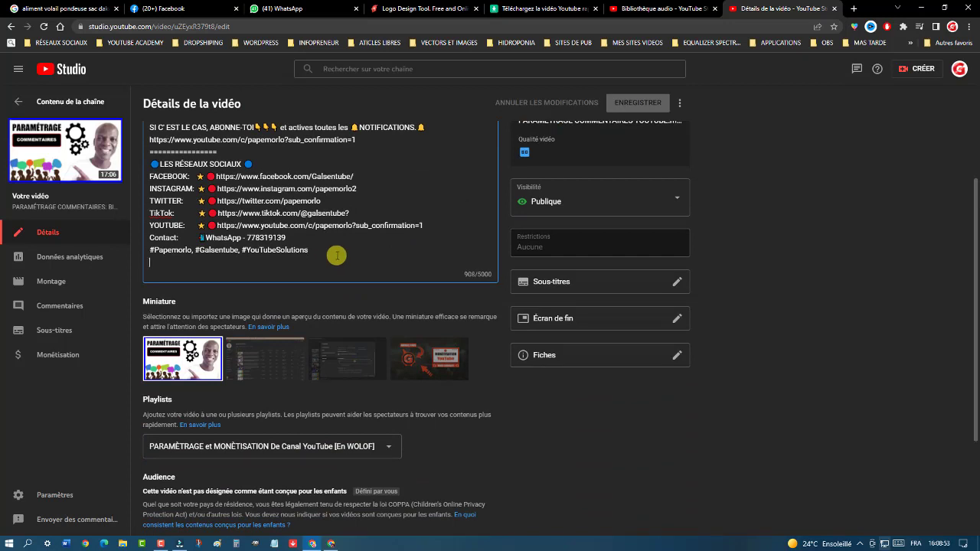
key("ctrl+v")
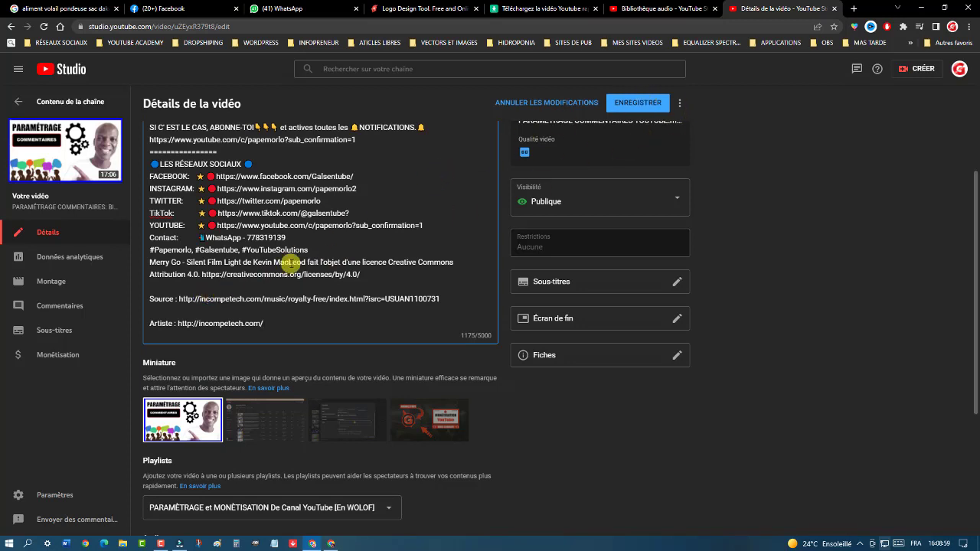
Step: Insert a copy of the description's row of equals signs on a new line above the attribution text and save the video's changes
left_click(324, 249)
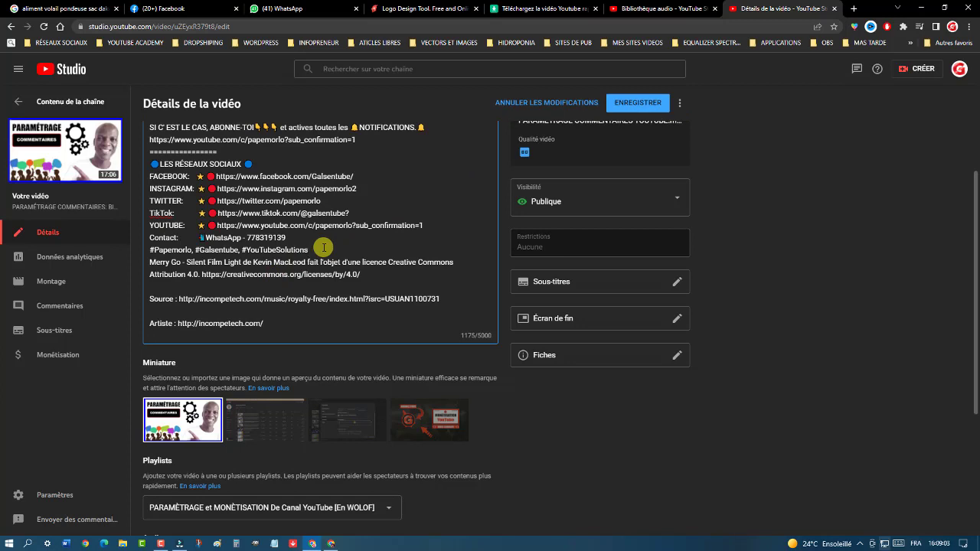
key("Return")
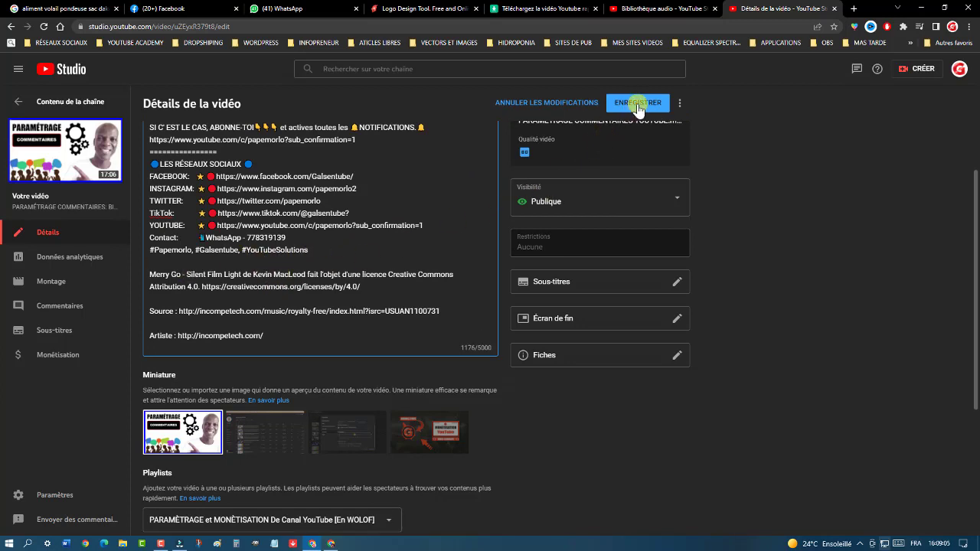
left_click_drag(217, 151, 152, 151)
key("ctrl+c")
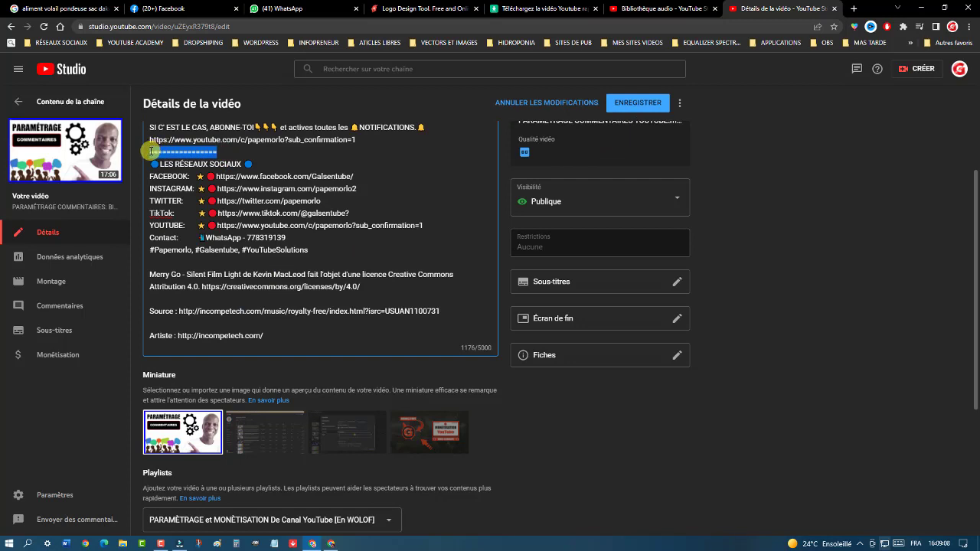
left_click(191, 261)
key("ctrl+v")
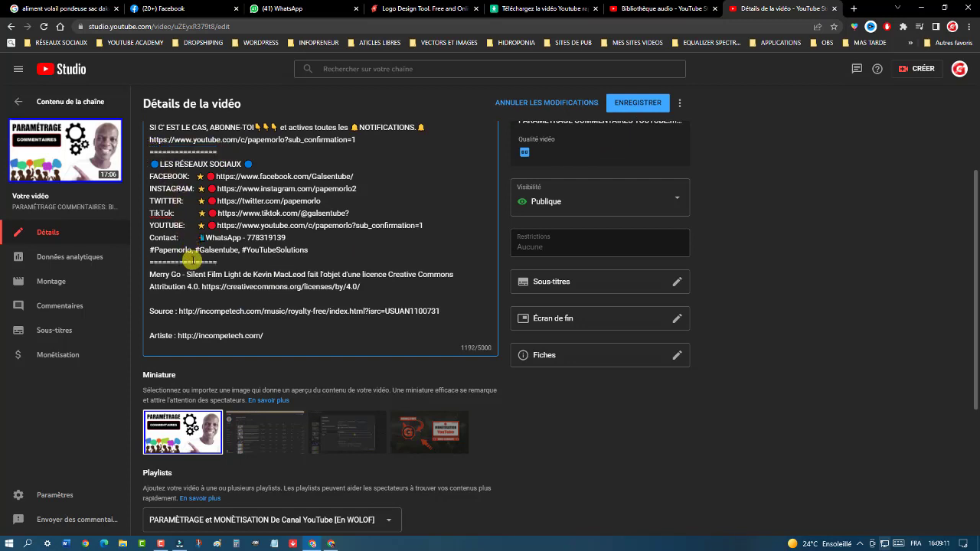
left_click(639, 101)
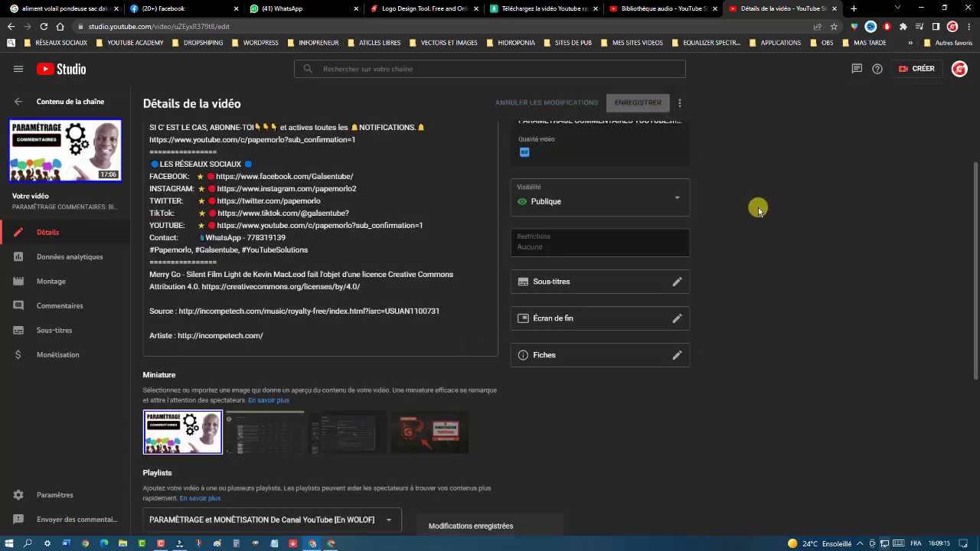
Step: Open the video's public page through its link, pause playback and expand the full description
scroll(796, 209, "up", 5)
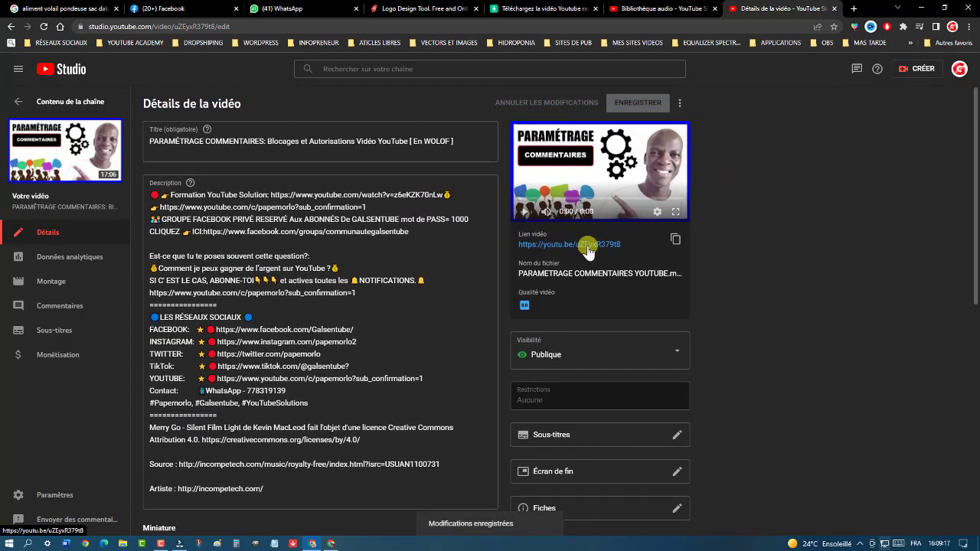
left_click(587, 247)
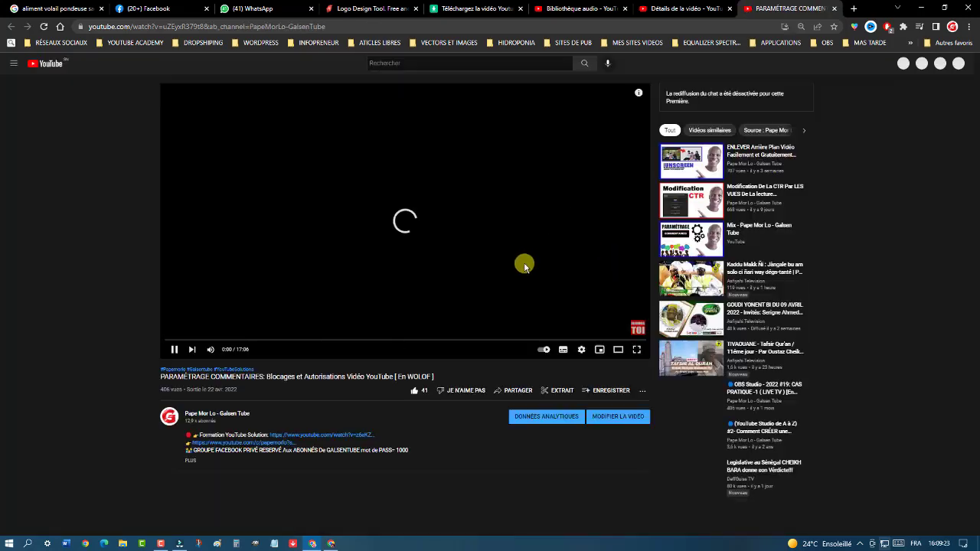
left_click(450, 261)
scroll(59, 286, "down", 3)
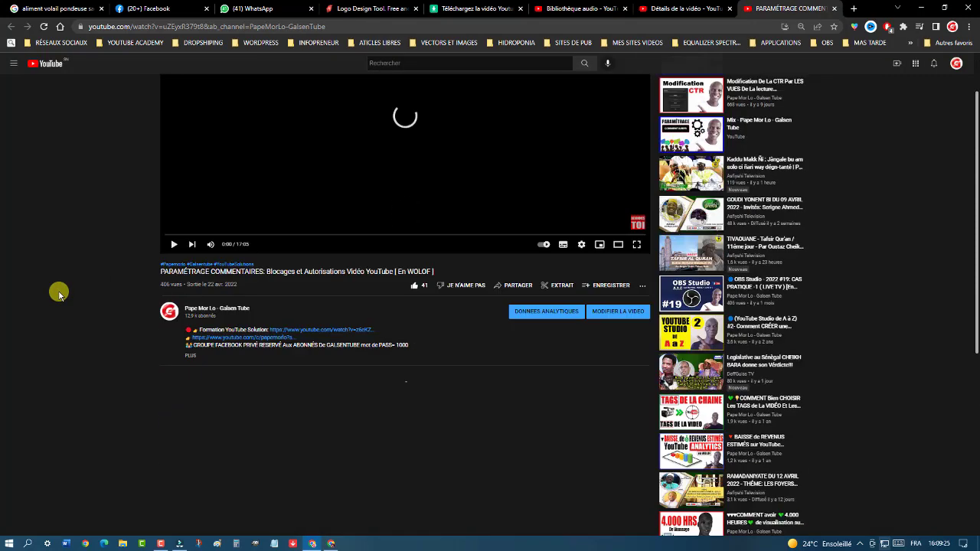
scroll(85, 287, "down", 1)
left_click(191, 205)
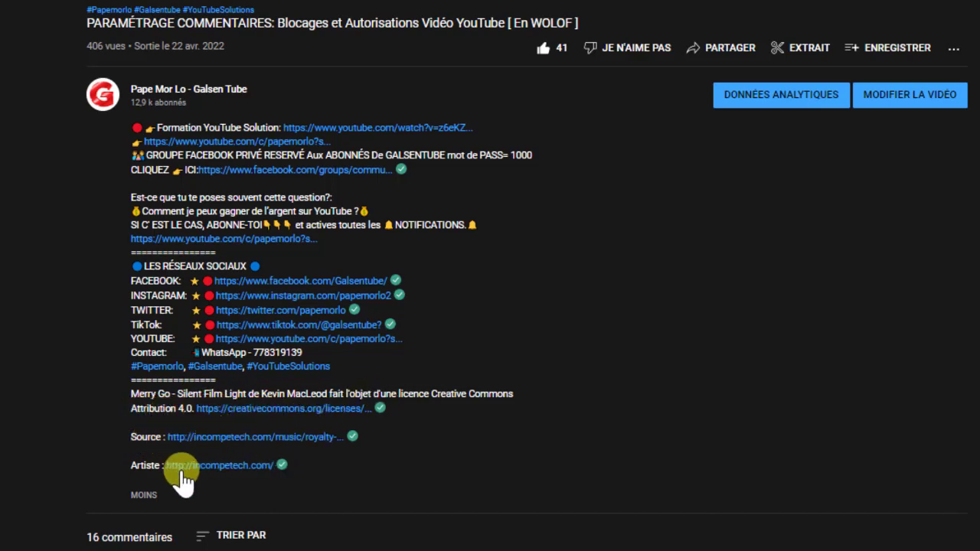
Step: Open the artist's incompetech.com link from the description, return to the audio library and close the Creative Commons licence details
mouse_move(283, 466)
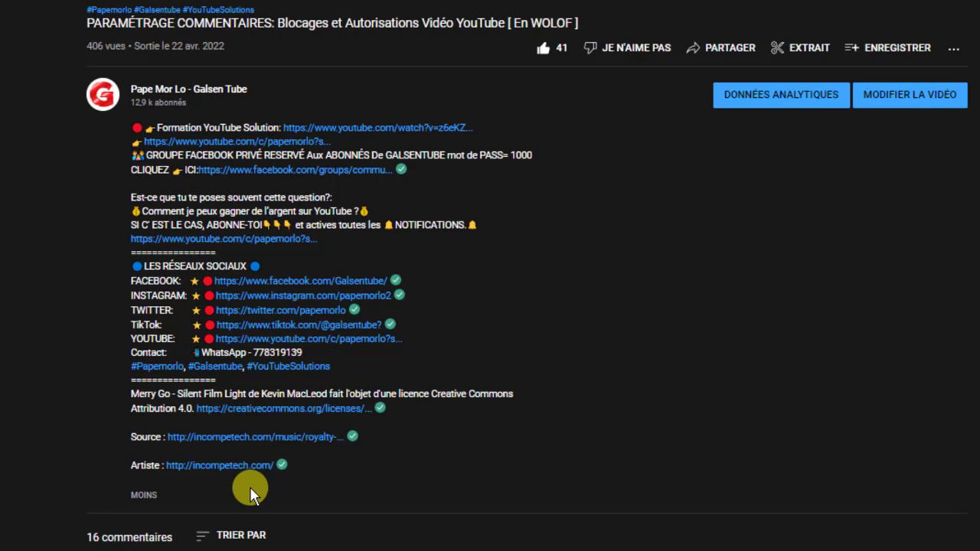
left_click(222, 466)
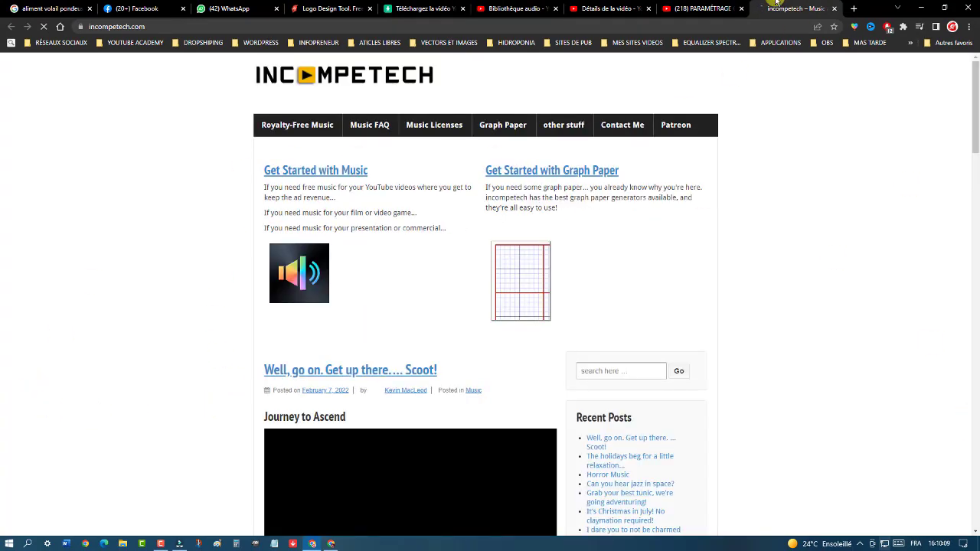
left_click(521, 6)
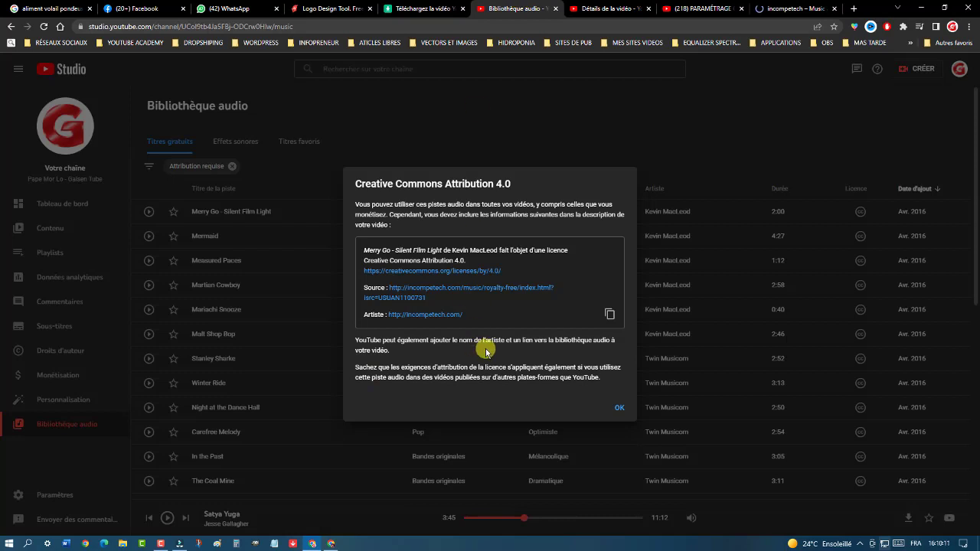
left_click(619, 407)
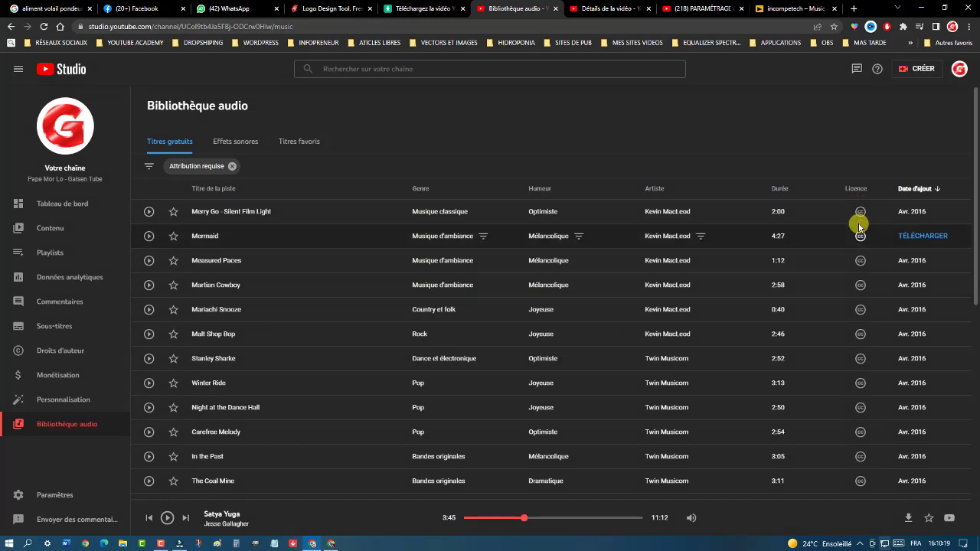
Step: Copy the attribution text for "Merry Go - Silent Film Light" from its Creative Commons licence details and close them
mouse_move(861, 213)
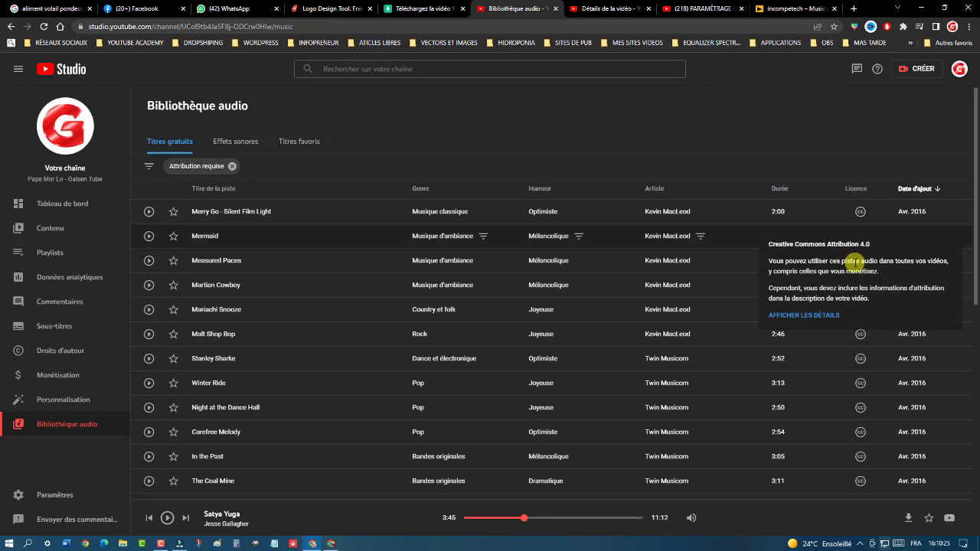
left_click(806, 318)
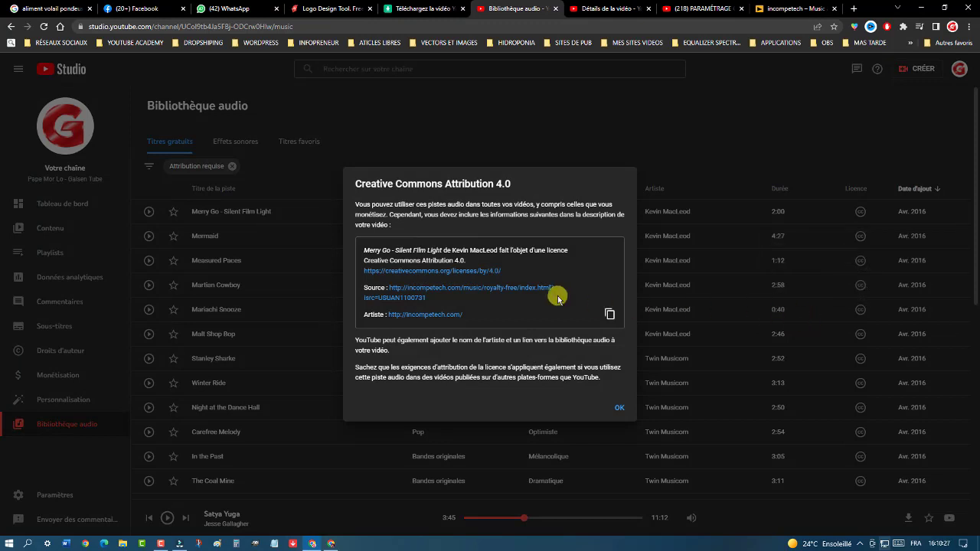
left_click(610, 314)
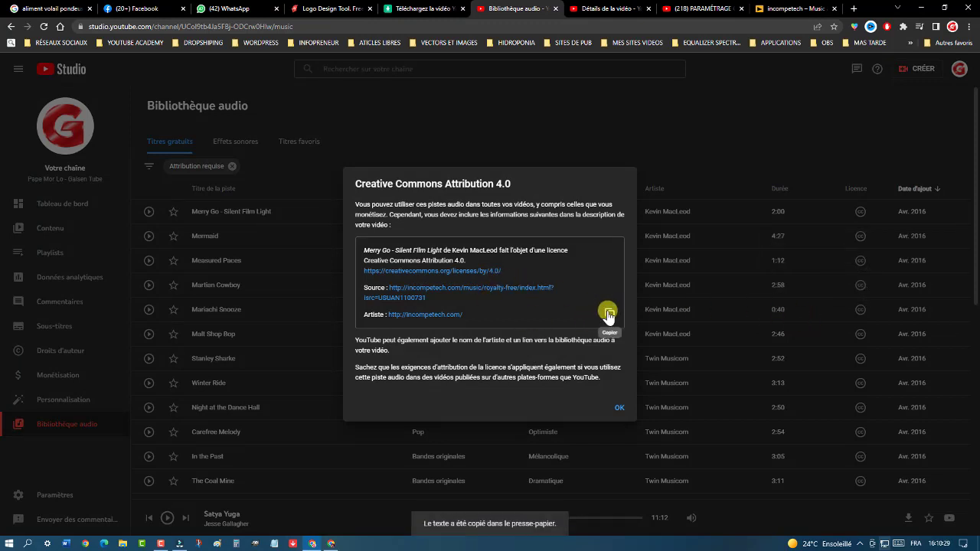
left_click(619, 407)
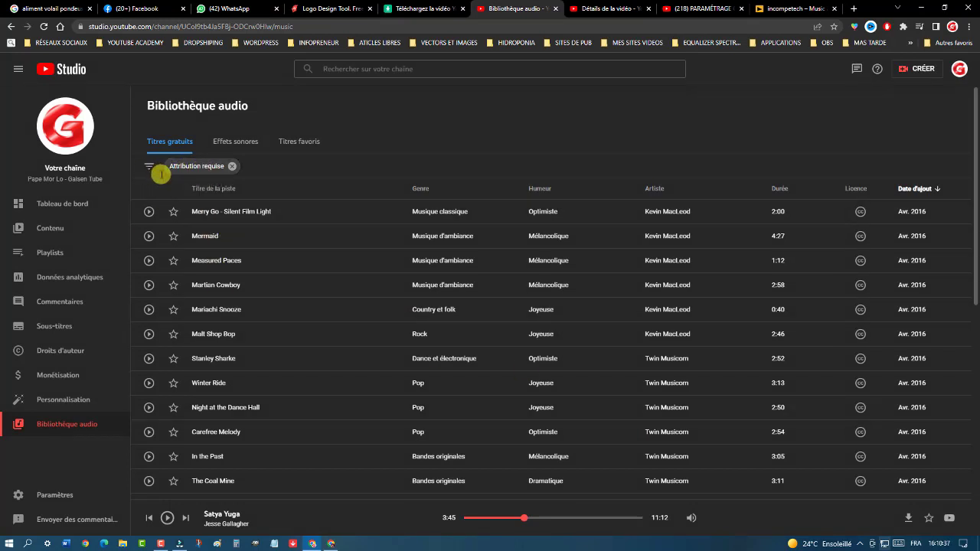
Step: Remove the "Attribution requise" filter and preview "It's Only Worth It If You Work For It (Clean)" and "Bite Me (Clean)"
left_click(232, 166)
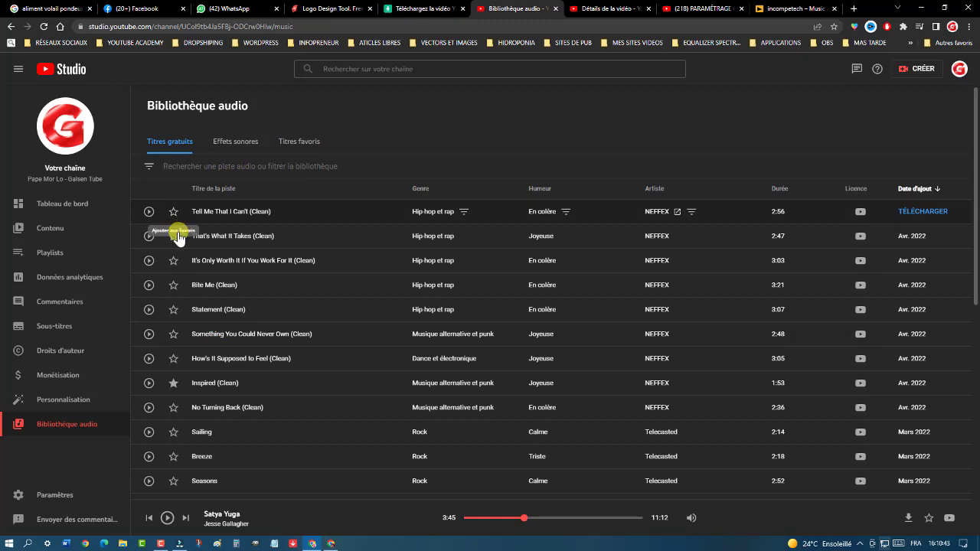
left_click(148, 261)
left_click(148, 284)
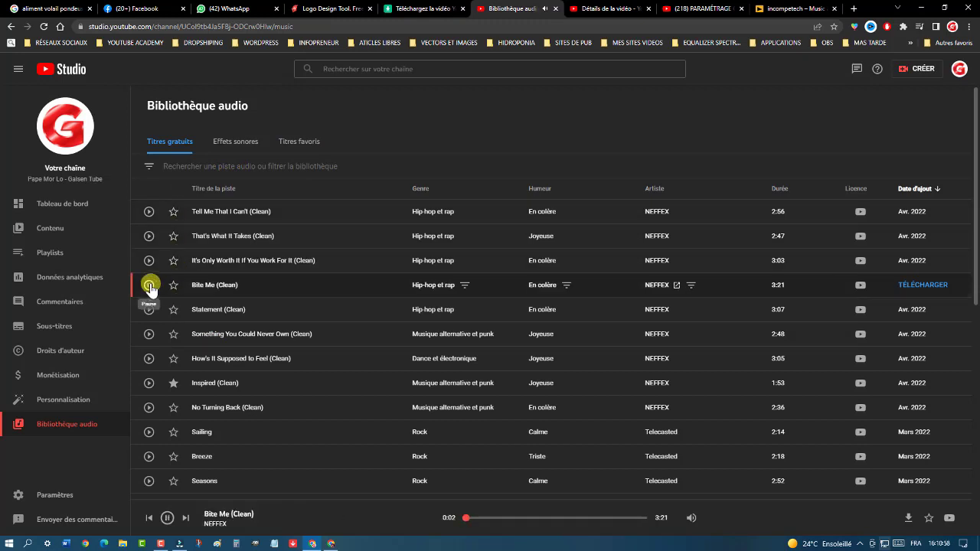
Step: Add "Bite Me (Clean)" to the favourites, view the favourite tracks and return to the free tracks
left_click(174, 286)
left_click(300, 146)
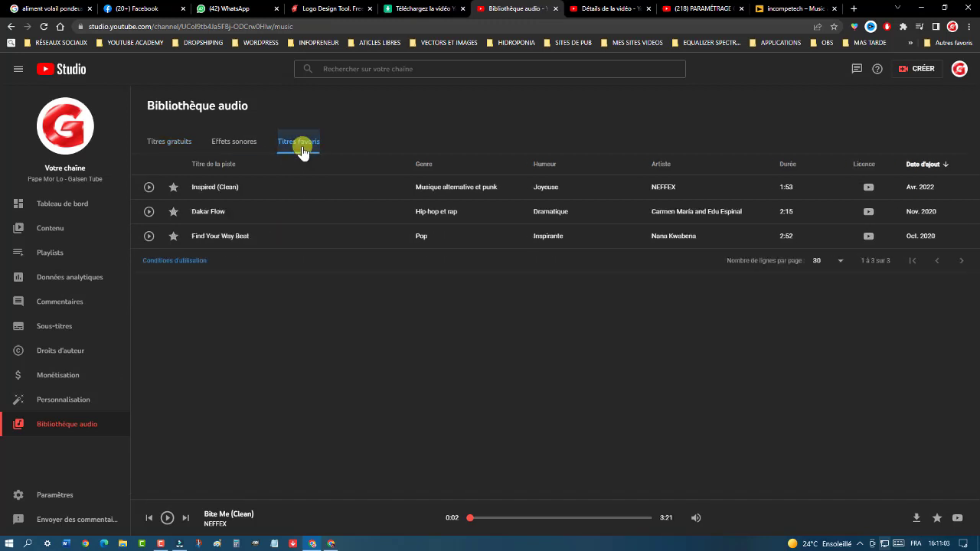
left_click(166, 143)
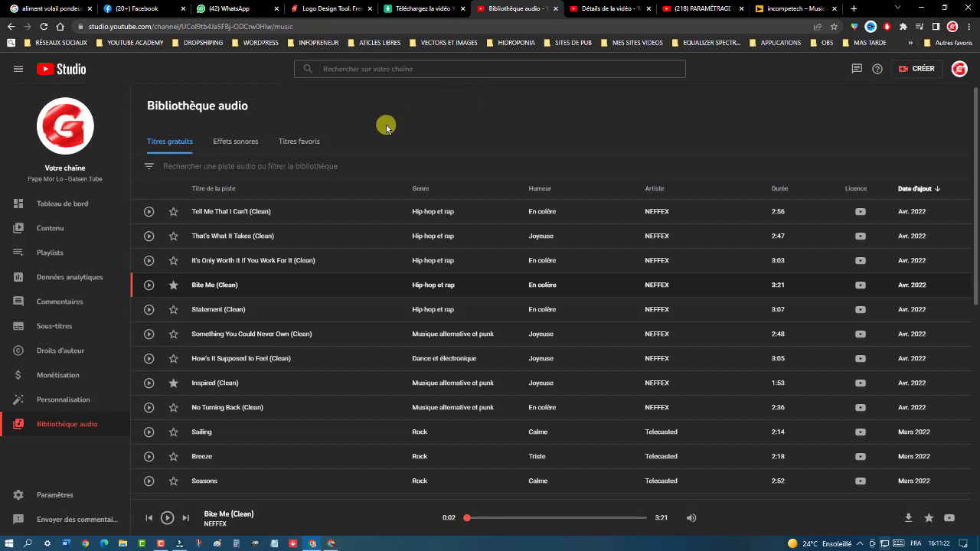
Step: Show the sound effects, play the first "Kids Playing" effect and adjust the playback volume
left_click(248, 147)
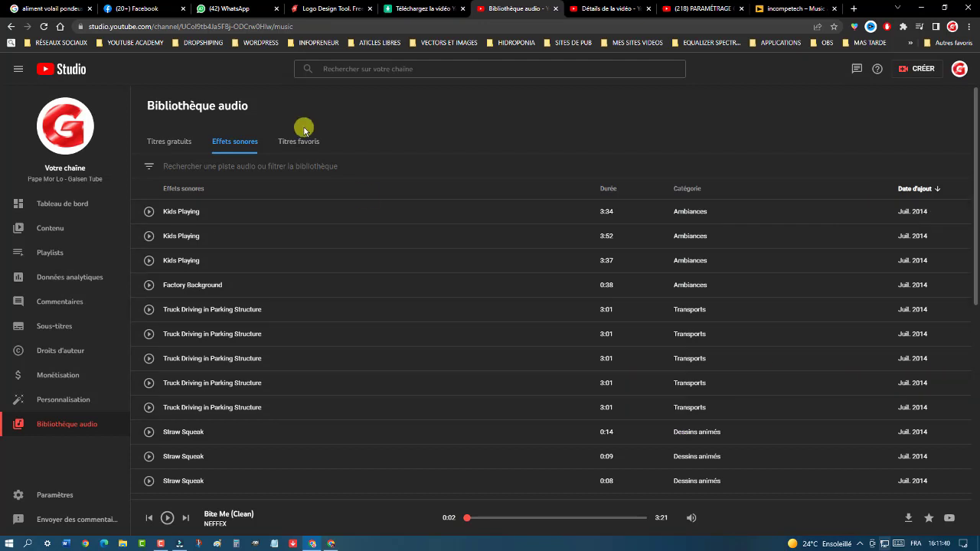
left_click(150, 214)
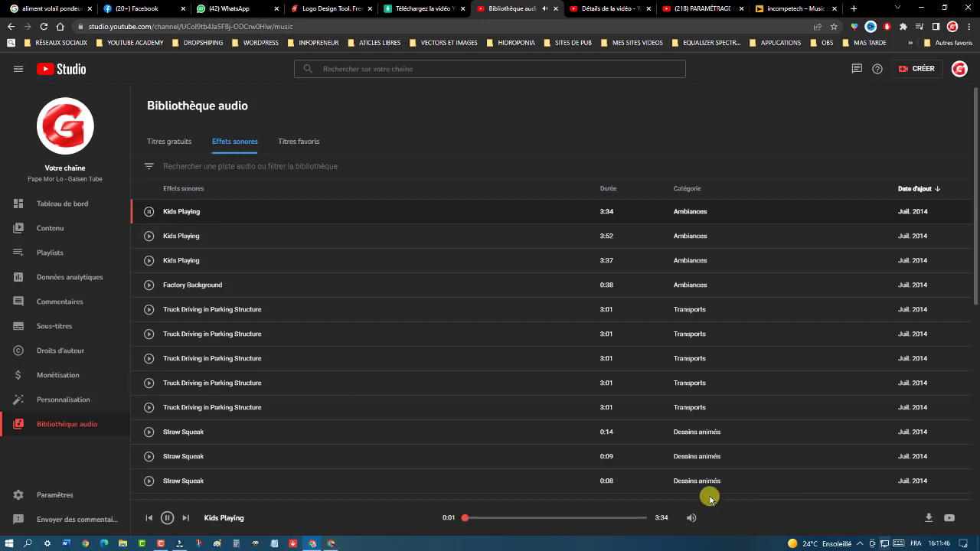
mouse_move(691, 518)
left_click_drag(727, 518, 762, 519)
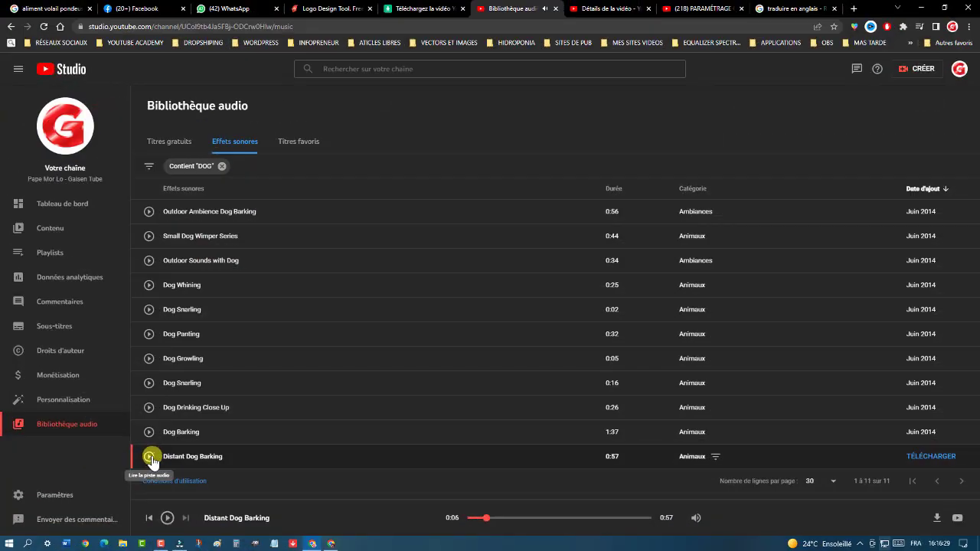
Step: Replace the "DOG" search filter on the sound effects with a category filter for "Urgences"
left_click(221, 166)
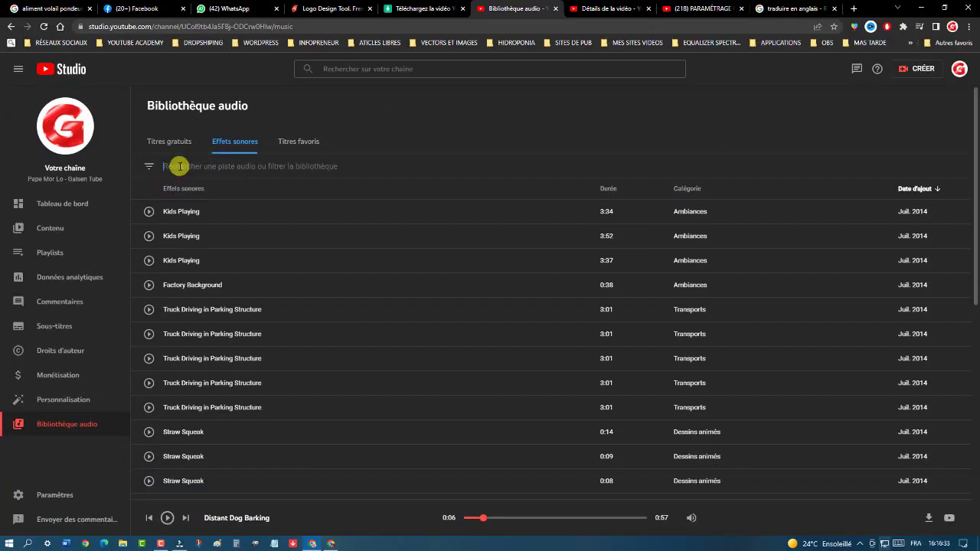
left_click(179, 166)
left_click(200, 225)
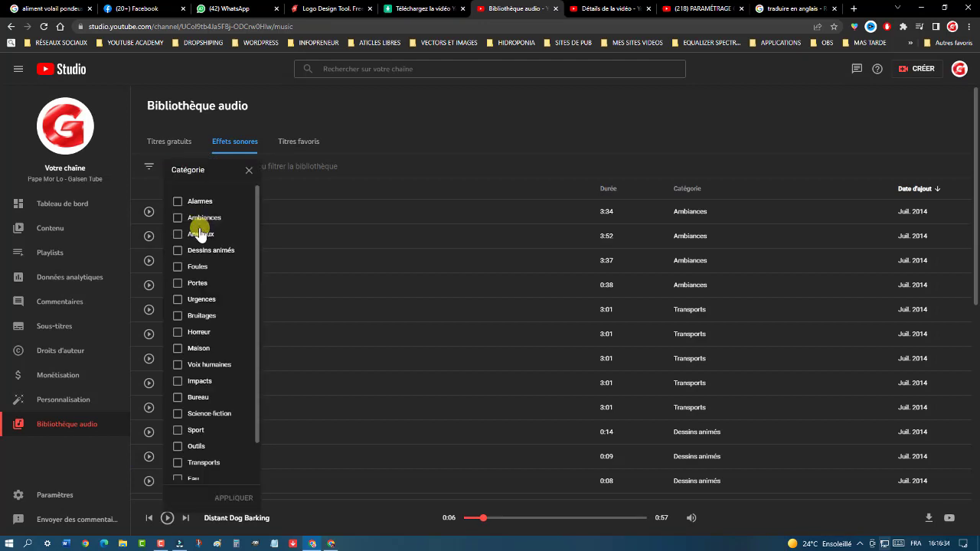
left_click(205, 302)
left_click(234, 503)
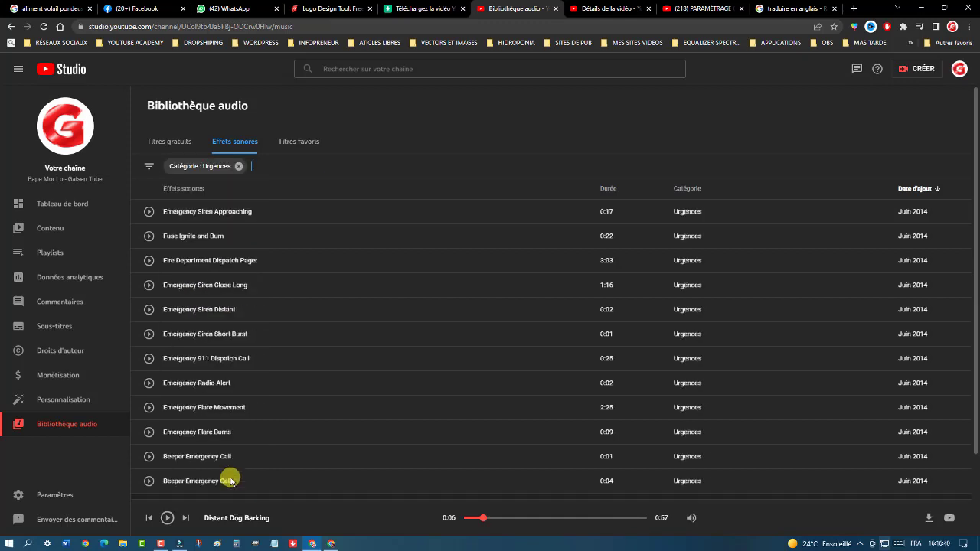
Step: Preview "Emergency Siren Approaching", "Fire Department Dispatch Pager" and "Emergency Siren Close Long", and pause playback
left_click(149, 212)
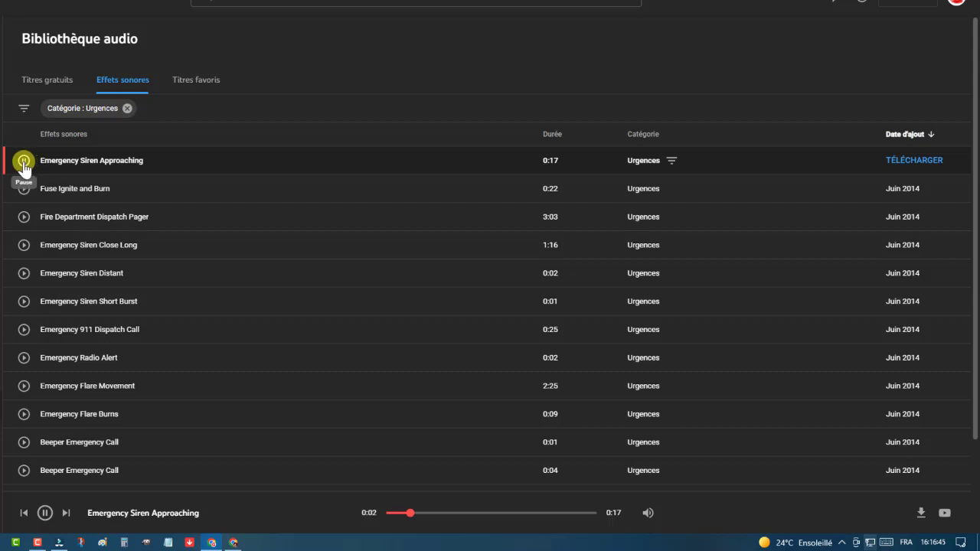
left_click(25, 218)
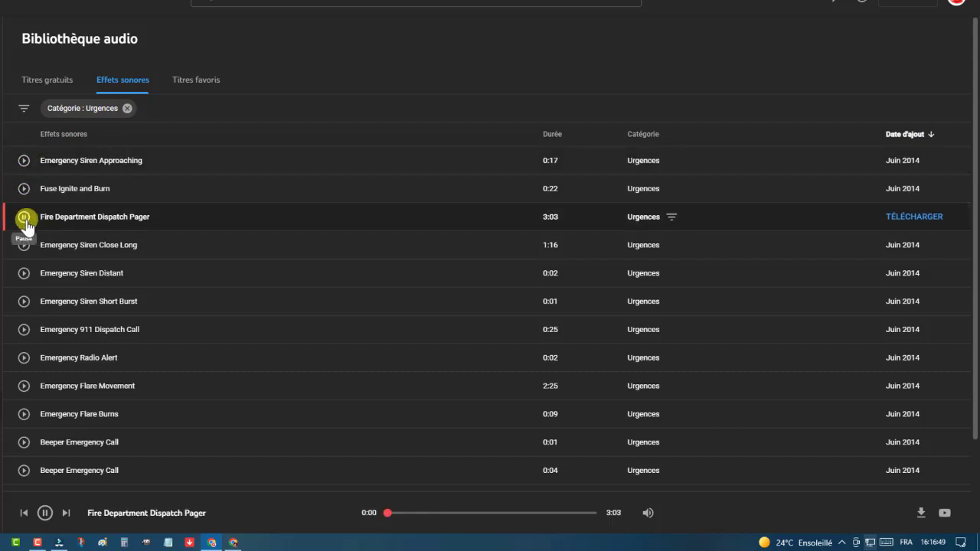
left_click(25, 244)
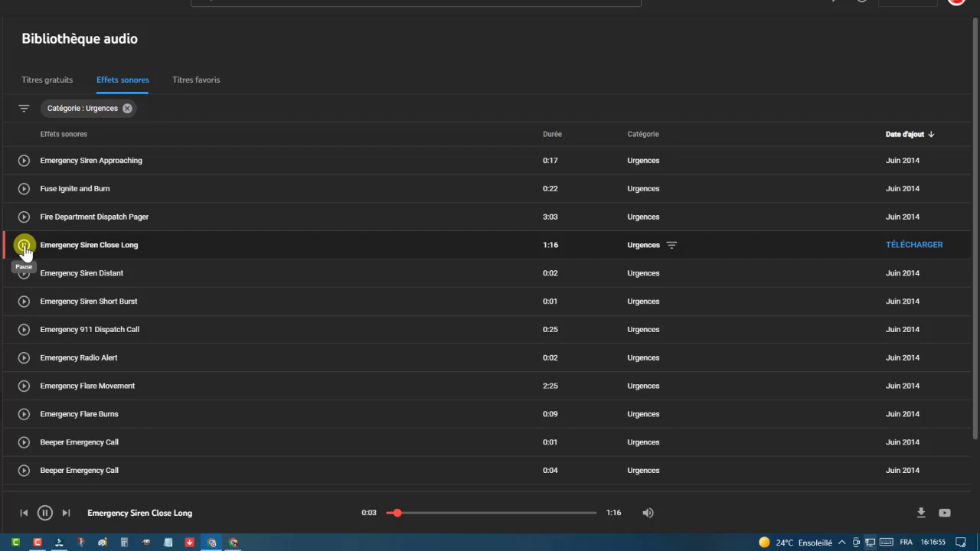
left_click(25, 247)
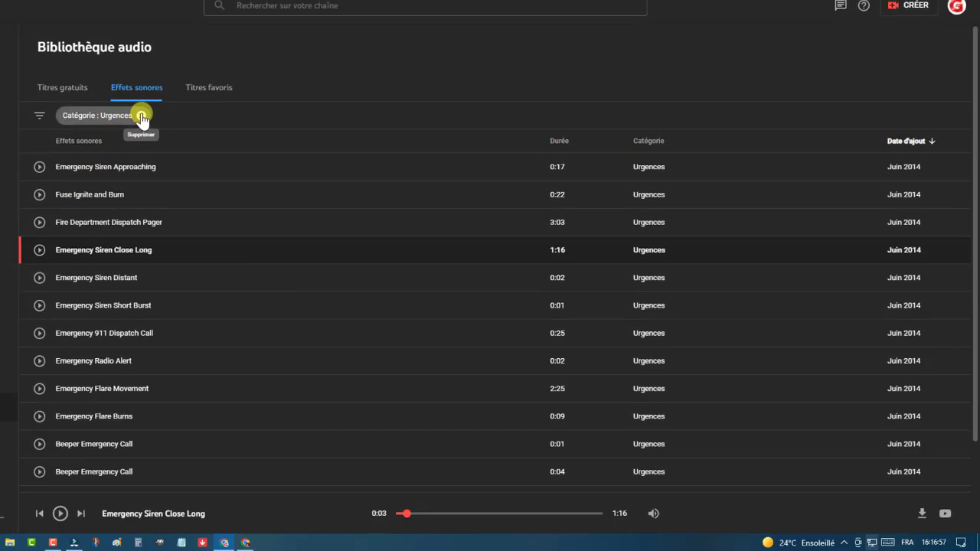
Step: Remove the "Urgences" category filter and open the category choices for filtering the sound effects again
left_click(141, 116)
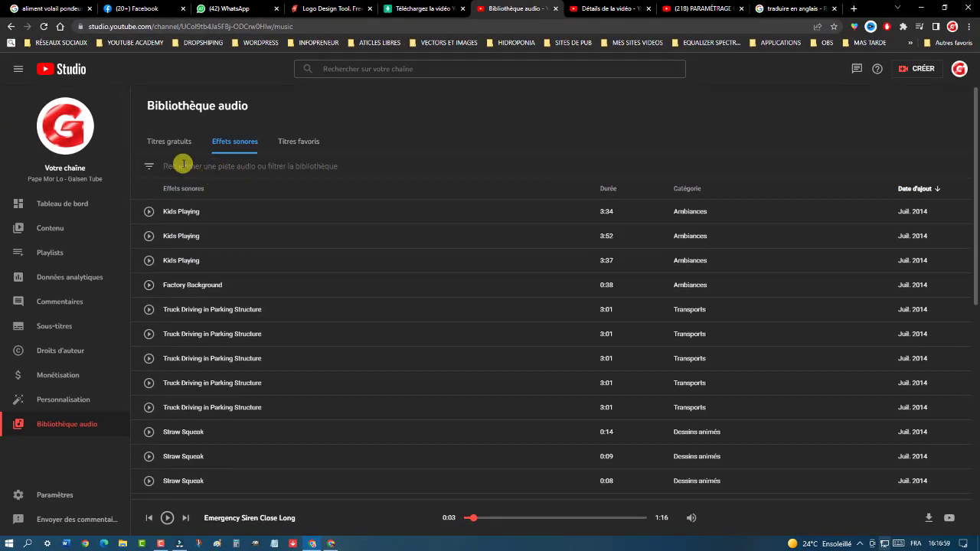
left_click(183, 165)
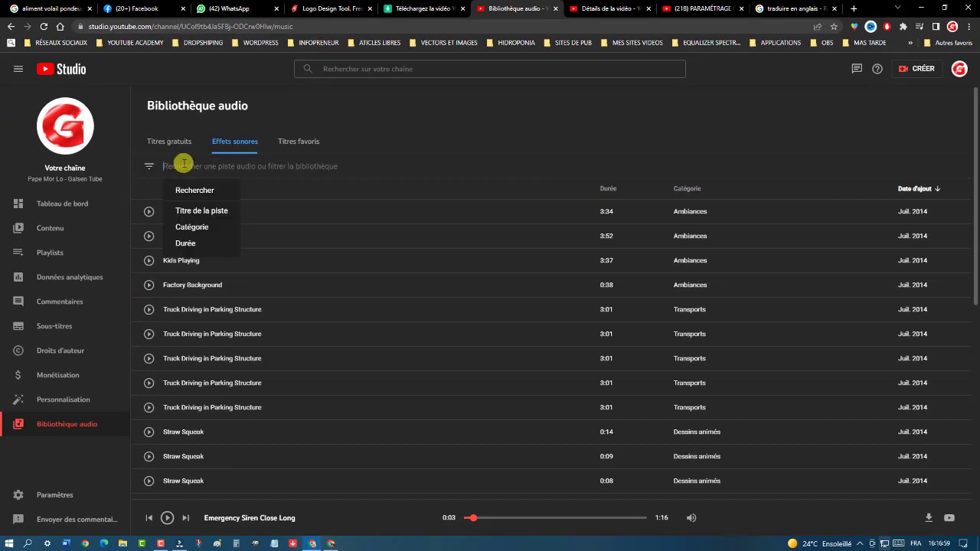
left_click(201, 228)
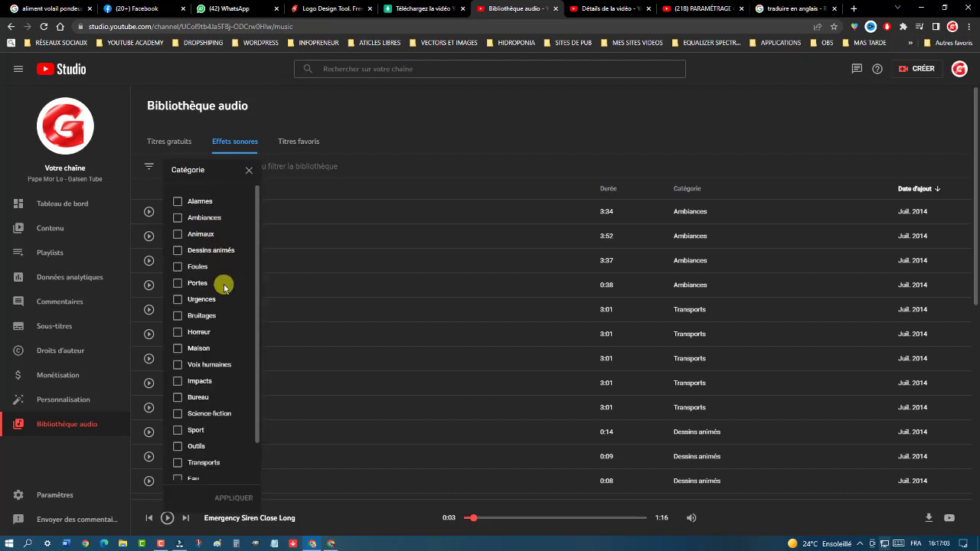